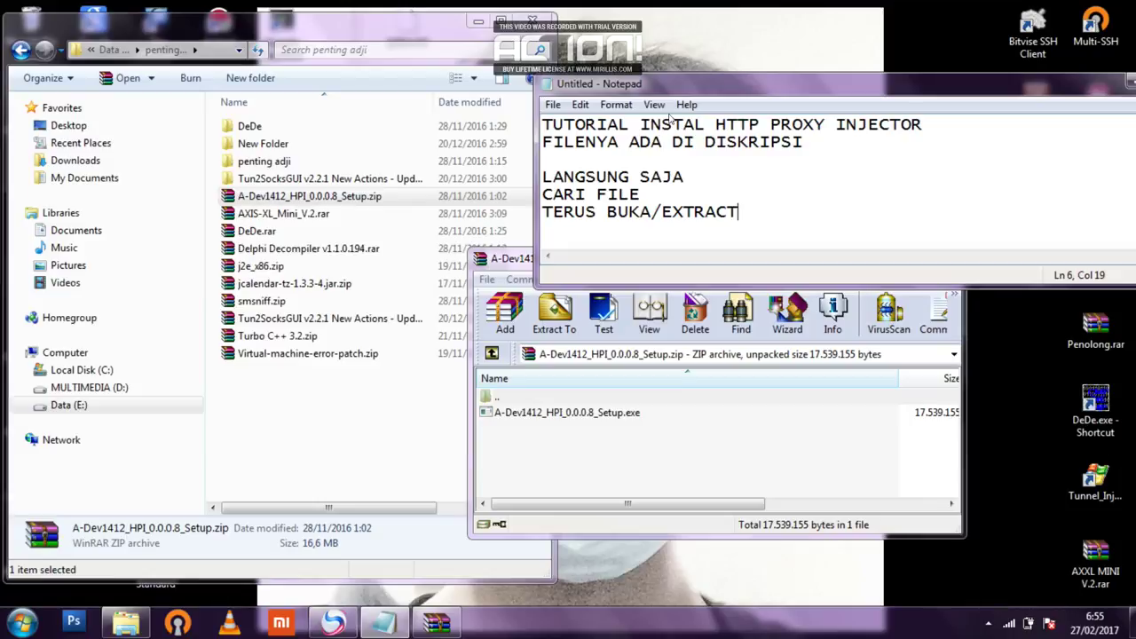
# Run A-Dev1412_HPI_0.0.0.8_Setup.exe from inside the zip archive open in WinRAR.
pyautogui.moveTo(674, 93); pyautogui.dragTo(737, 75)
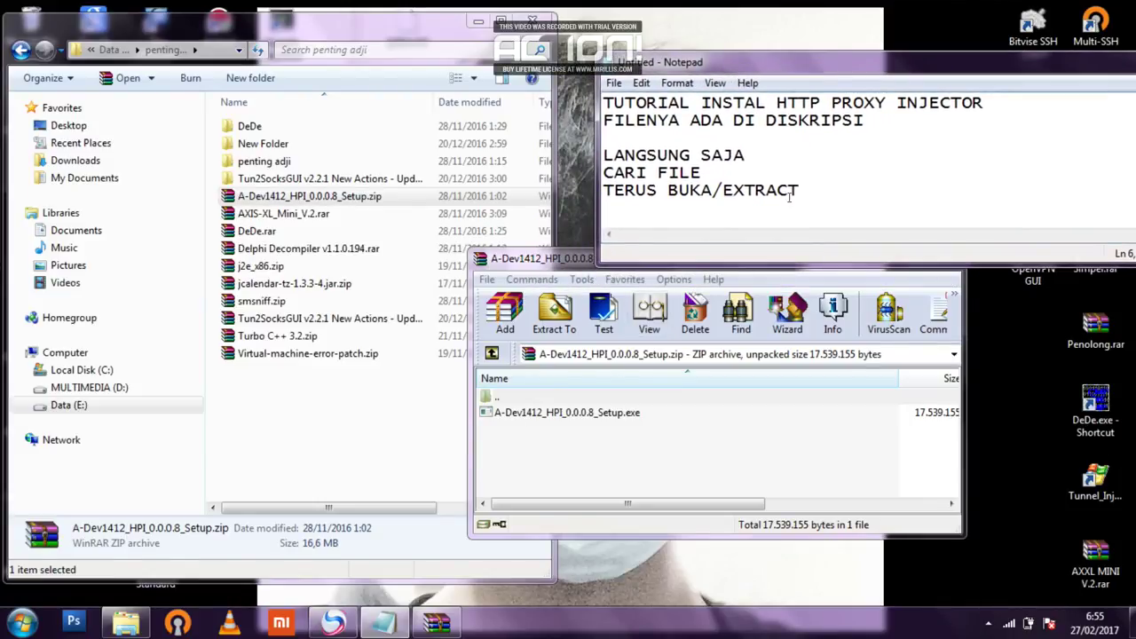
pyautogui.hotkey('shift', 'Left')
pyautogui.hotkey('shift', 'Left')
pyautogui.hotkey('shift', 'Left')
pyautogui.hotkey('shift', 'Left')
pyautogui.hotkey('shift', 'Left')
pyautogui.hotkey('shift', 'Left')
pyautogui.hotkey('shift', 'Left')
pyautogui.hotkey('shift', 'Left')
pyautogui.hotkey('shift', 'Left')
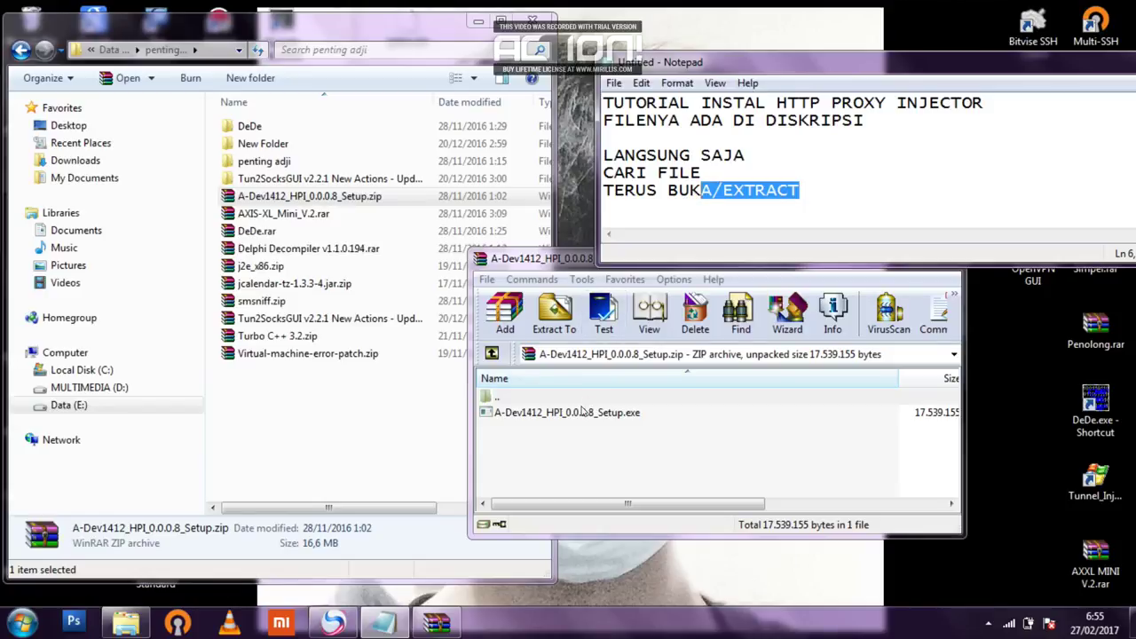
pyautogui.click(583, 412)
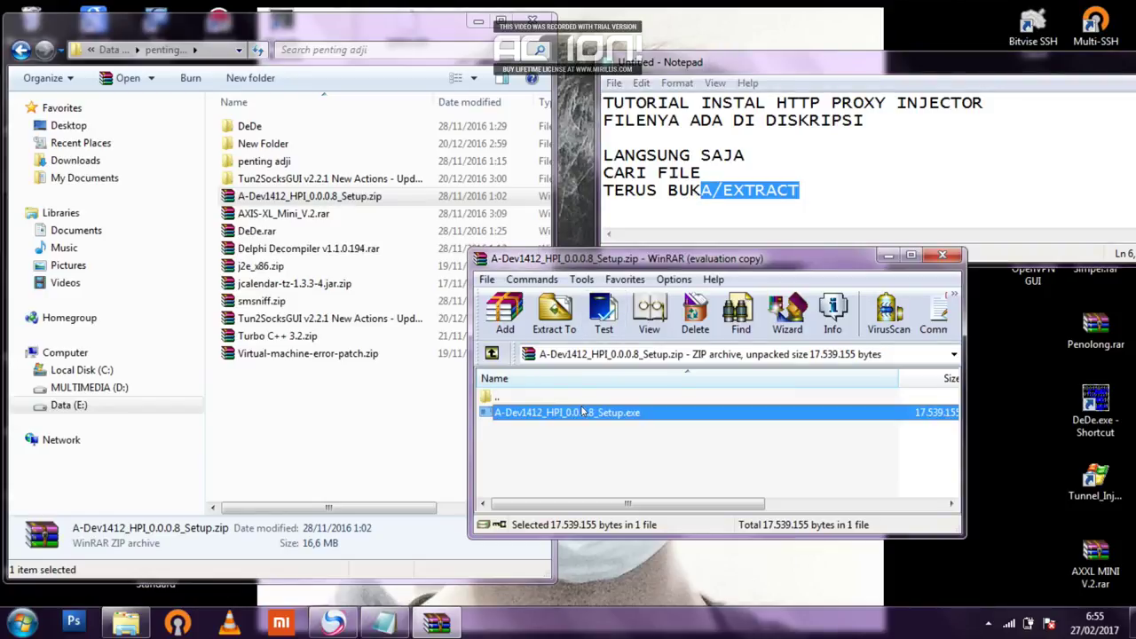
pyautogui.doubleClick(582, 412)
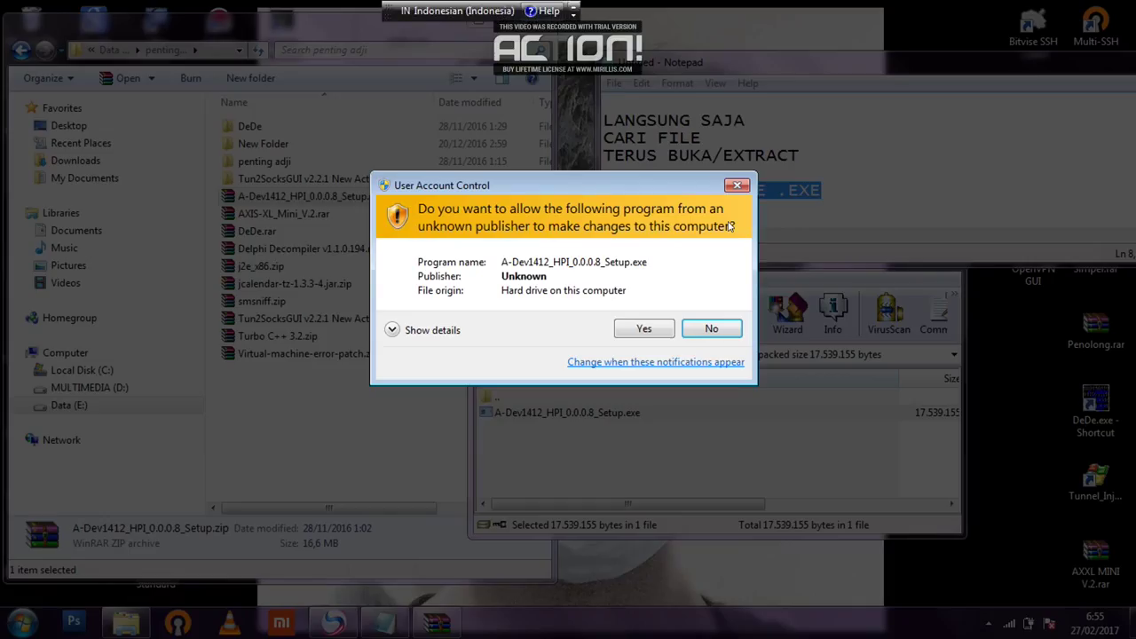
# Allow the installer through UAC and add the '-NEXT', 'PILIH I ACCEPT THE AGREETMENT' and 'PASSWORD INSTAL' notes.
pyautogui.click(652, 327)
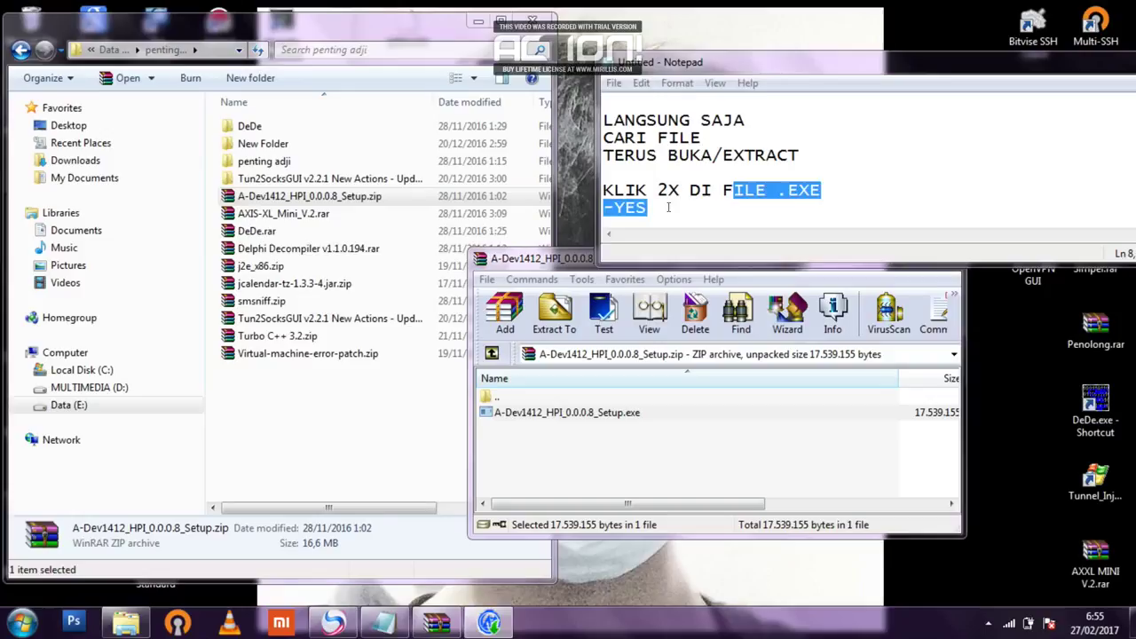
pyautogui.click(669, 207)
pyautogui.press('Return')
pyautogui.write('-NEXT')
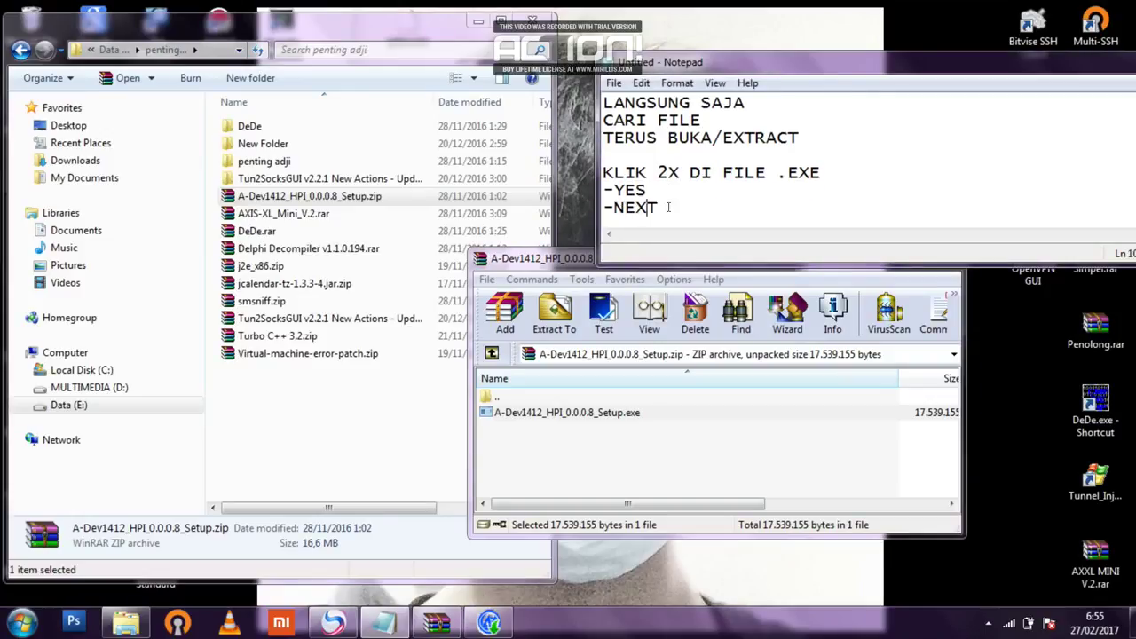
pyautogui.press('Return')
pyautogui.write('PILIH I ACCEPT THE AGREETMENT')
pyautogui.press('Return')
pyautogui.write('-NEXT')
pyautogui.press('Return')
pyautogui.write('PASSWORD INSTAL')
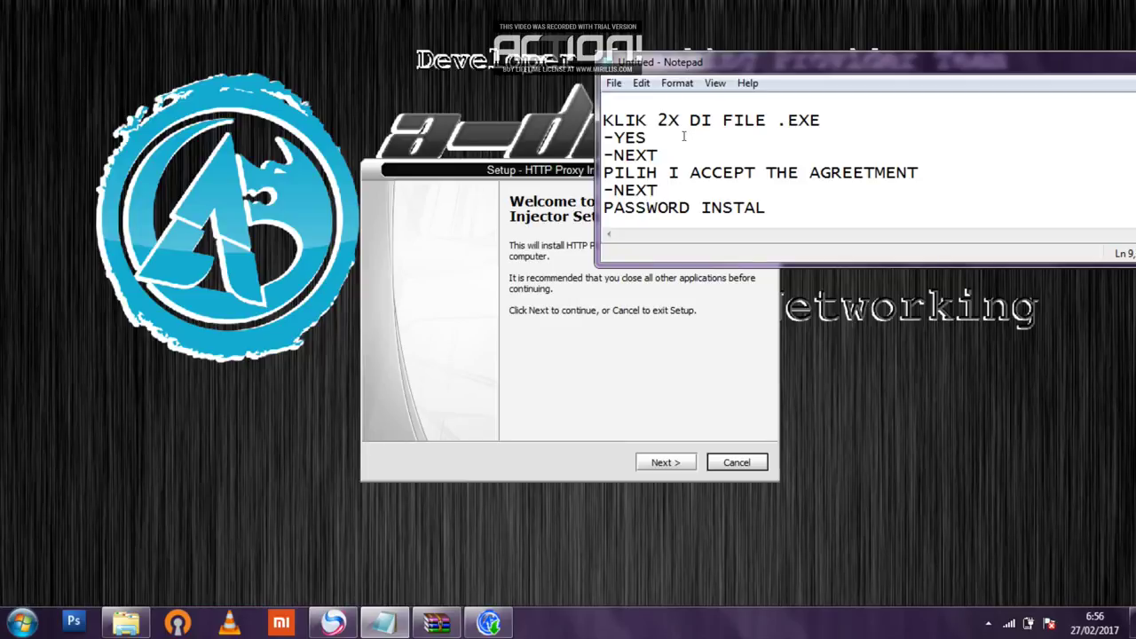
pyautogui.press('Return')
pyautogui.write('(')
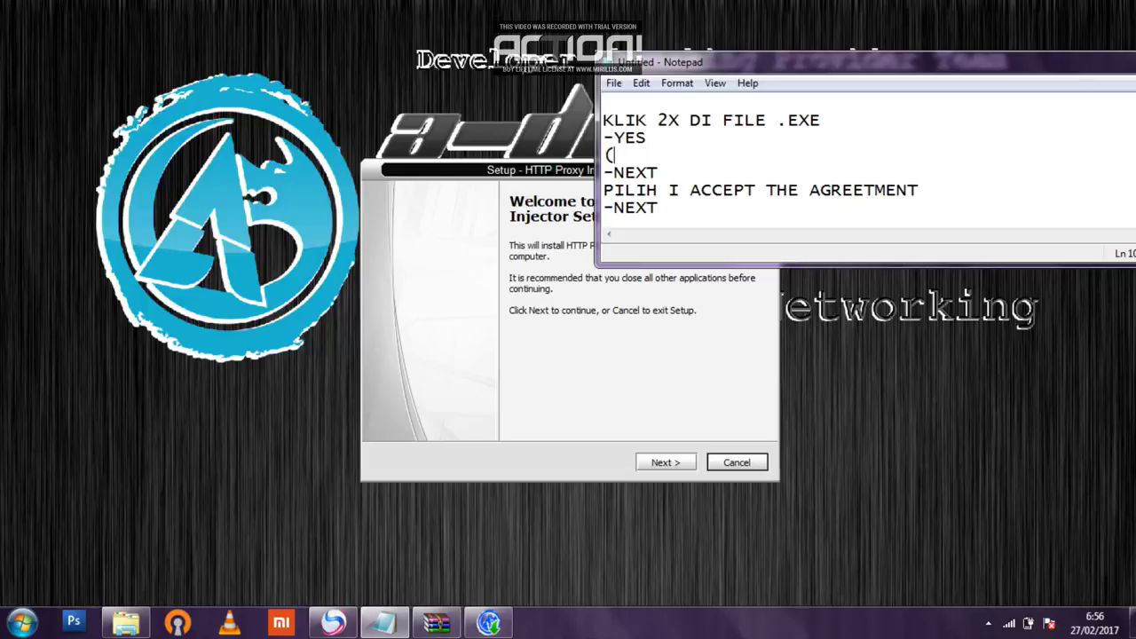
pyautogui.write('MUNCUL T')
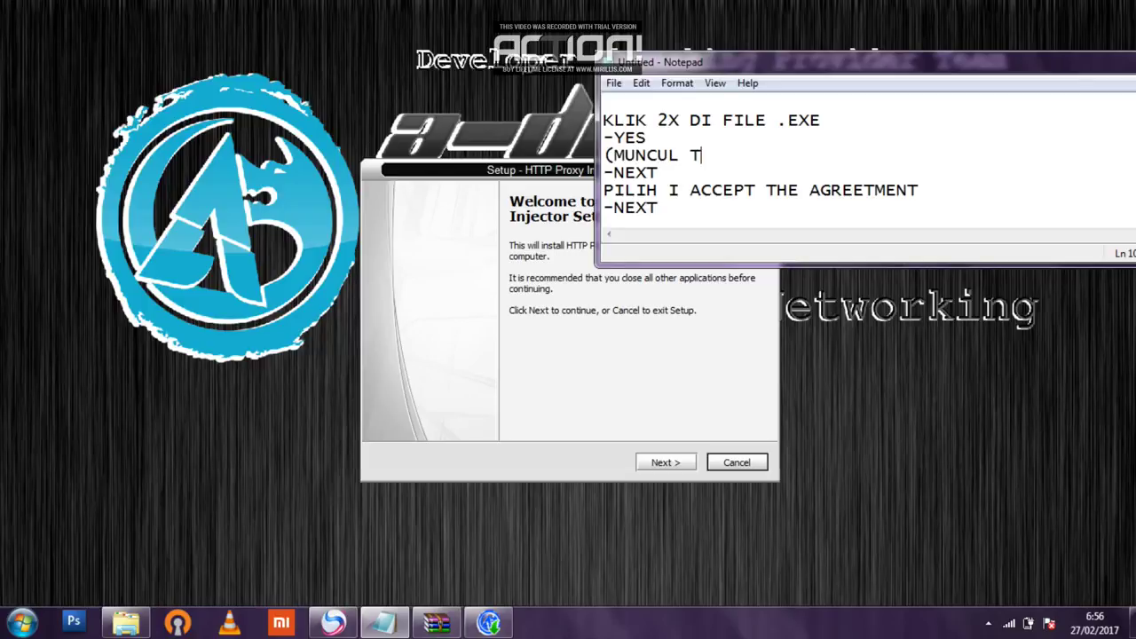
pyautogui.write('AMPILAN BARU')
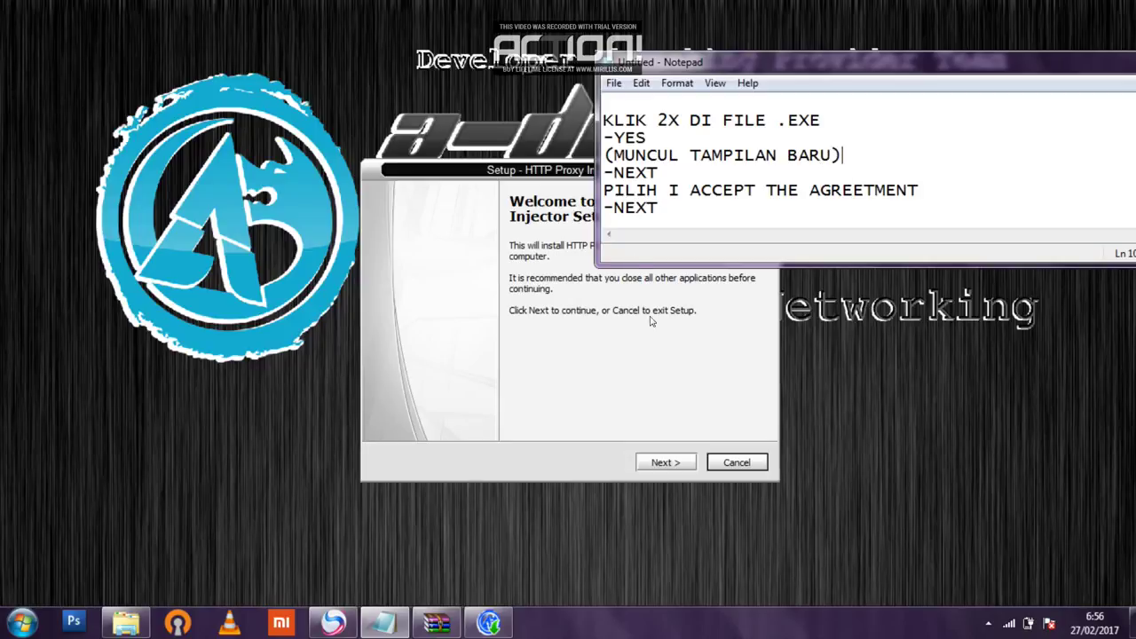
# Pass the welcome page, accept the license agreement, and continue to the password page.
pyautogui.click(676, 463)
pyautogui.hotkey('alt', 'Tab')
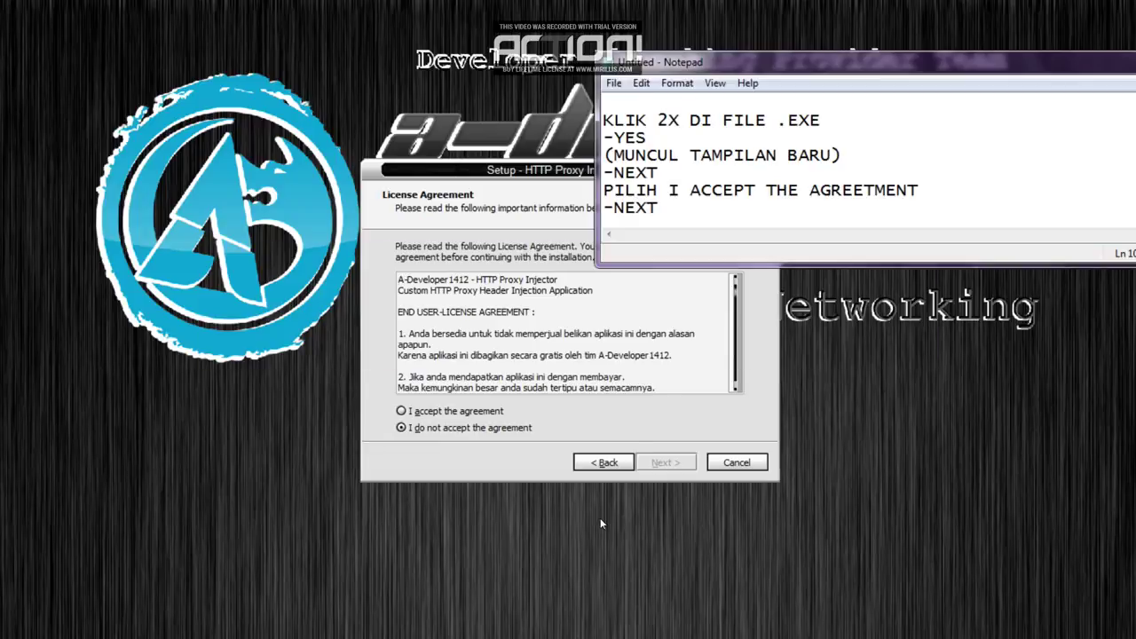
pyautogui.moveTo(917, 194); pyautogui.dragTo(701, 193)
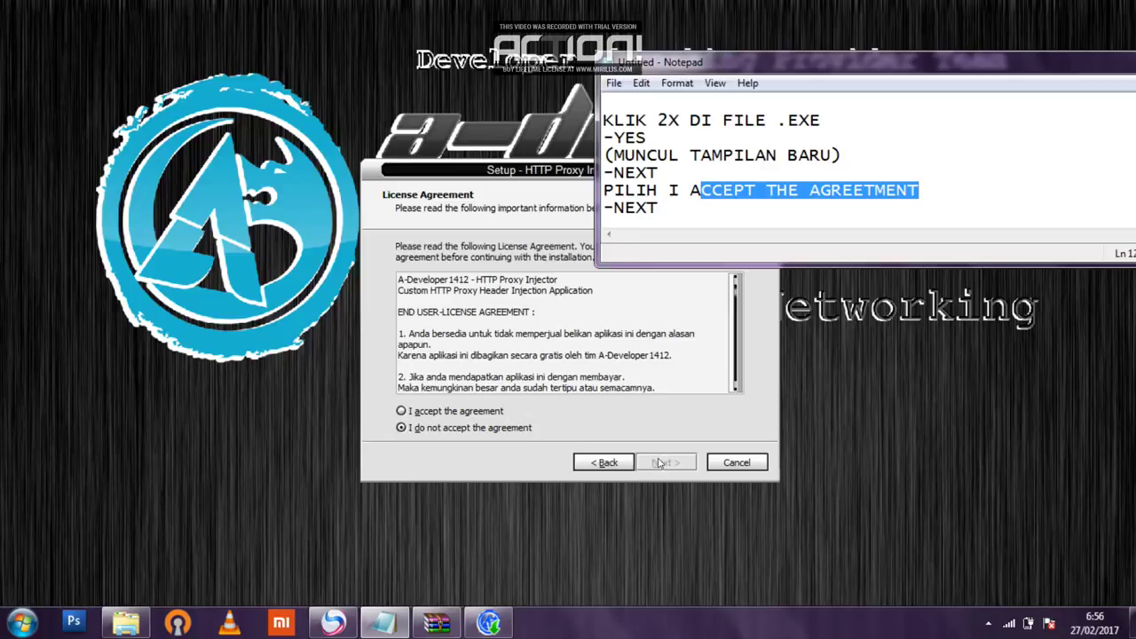
pyautogui.click(479, 413)
pyautogui.click(667, 463)
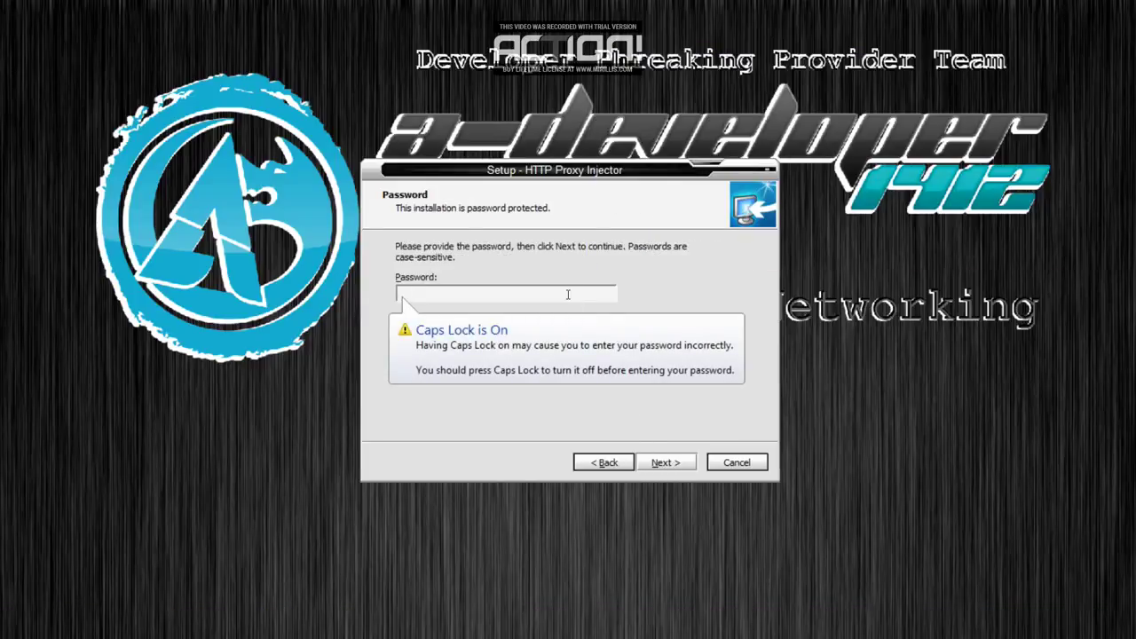
# Add the installation password and '-next aja' to the end of the Notepad notes.
pyautogui.hotkey('alt', 'Tab')
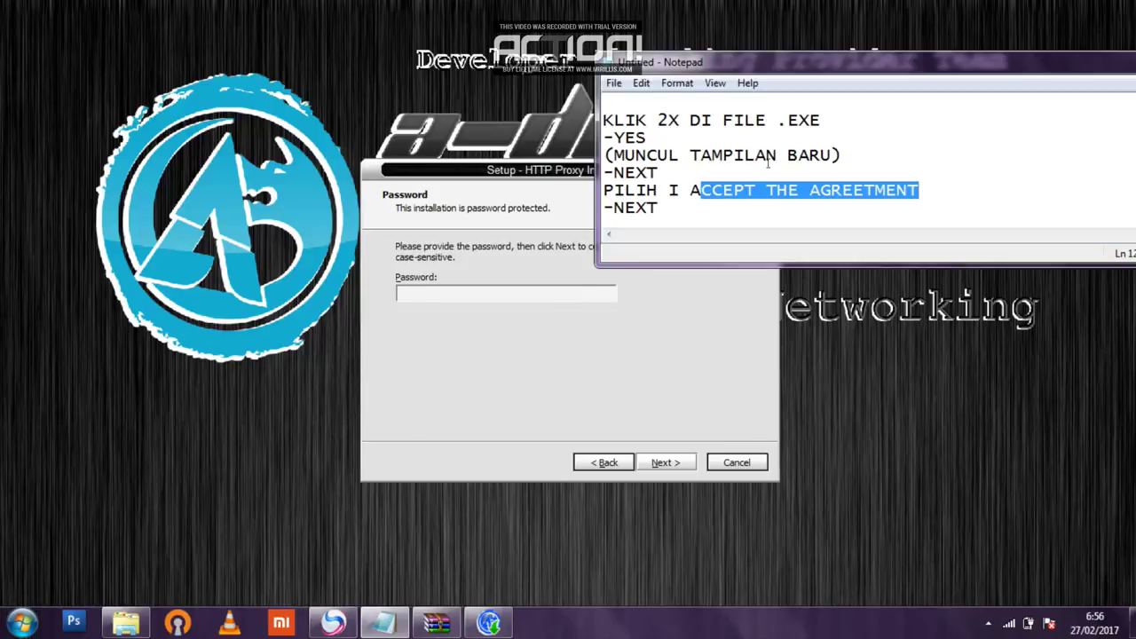
pyautogui.hotkey('ctrl', 'End')
pyautogui.press('Return')
pyautogui.press('Return')
pyautogui.press('Return')
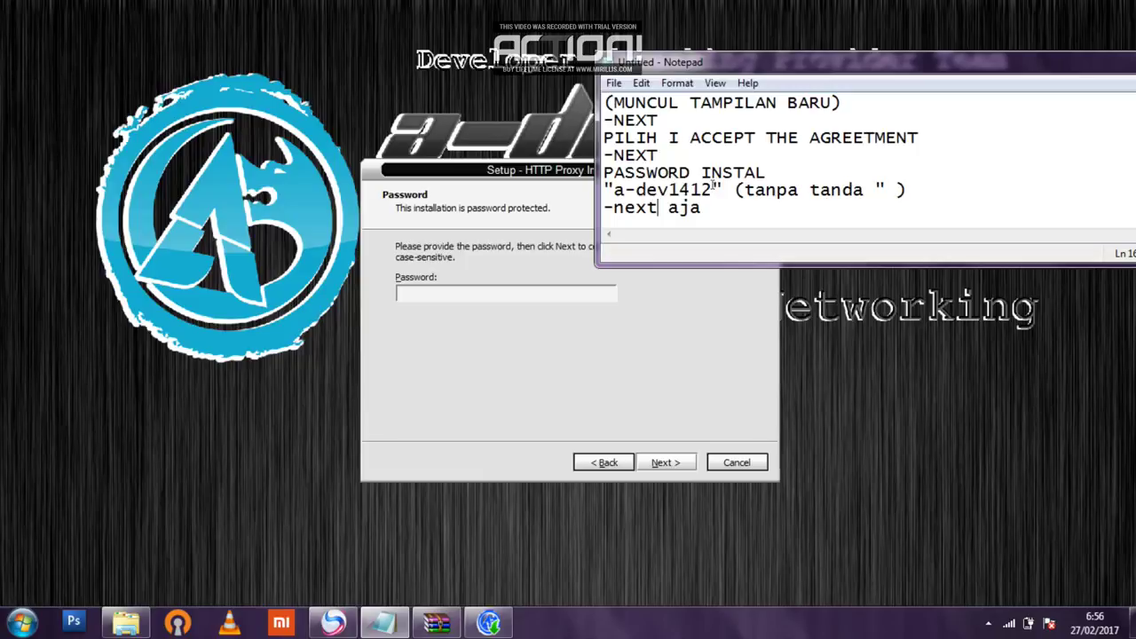
# Copy the password from the notes into the setup Password field and submit it.
pyautogui.moveTo(713, 189); pyautogui.dragTo(613, 190)
pyautogui.rightClick(615, 190)
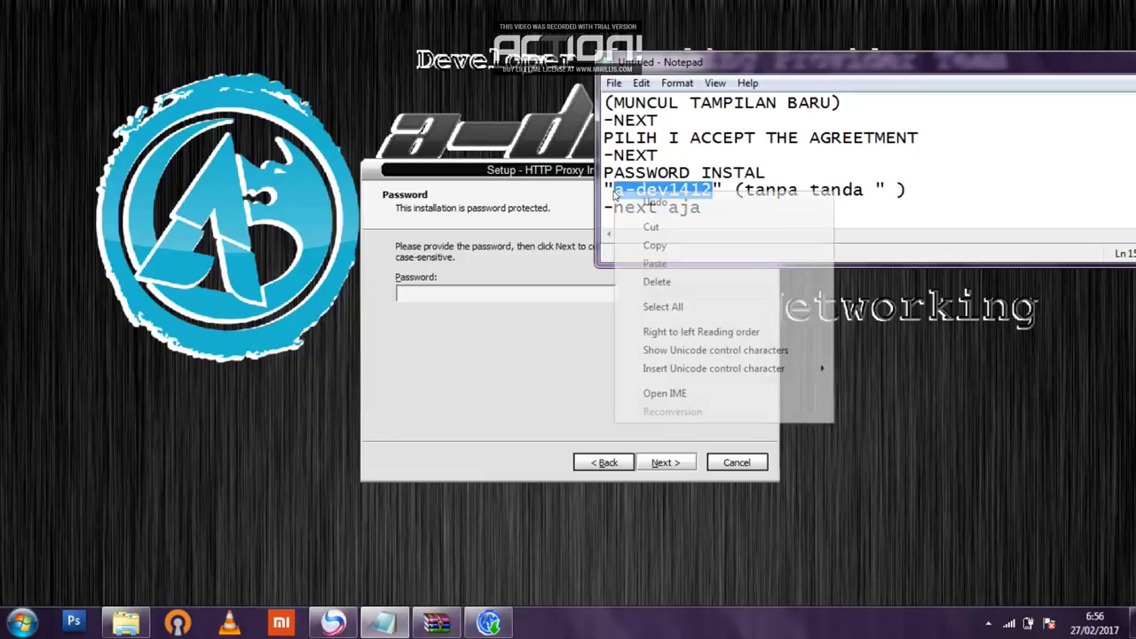
pyautogui.click(648, 245)
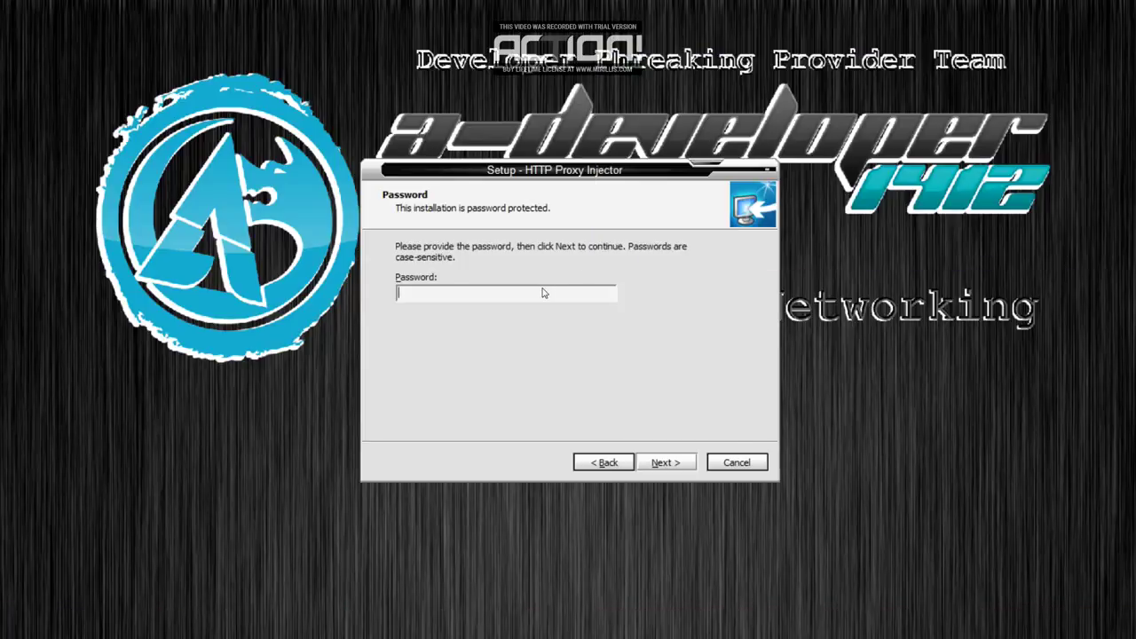
pyautogui.rightClick(544, 293)
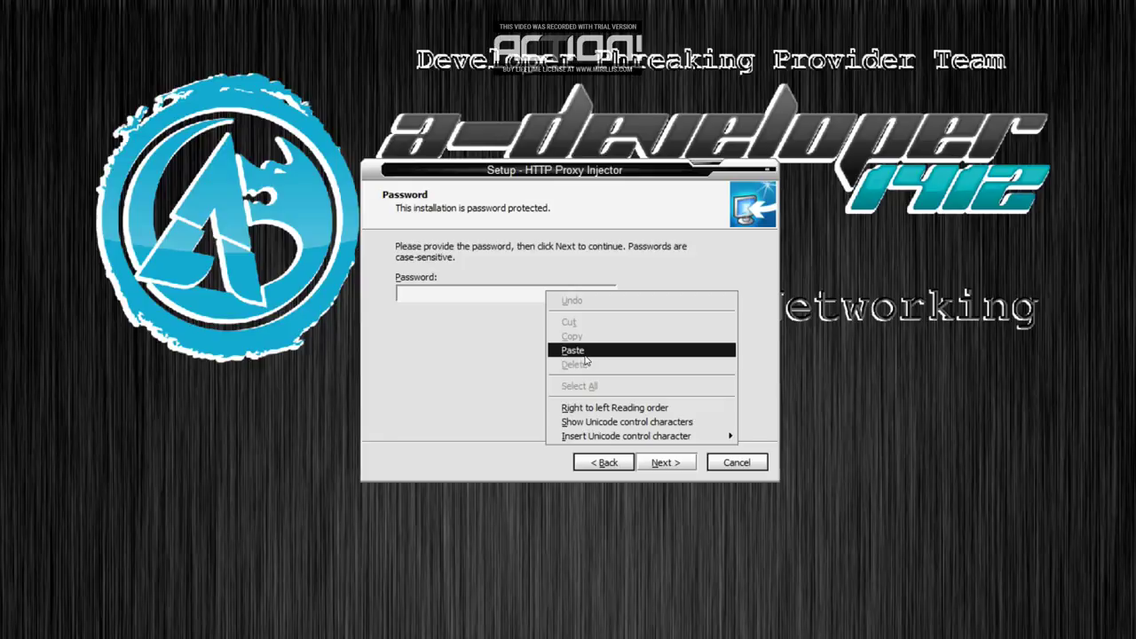
pyautogui.click(585, 355)
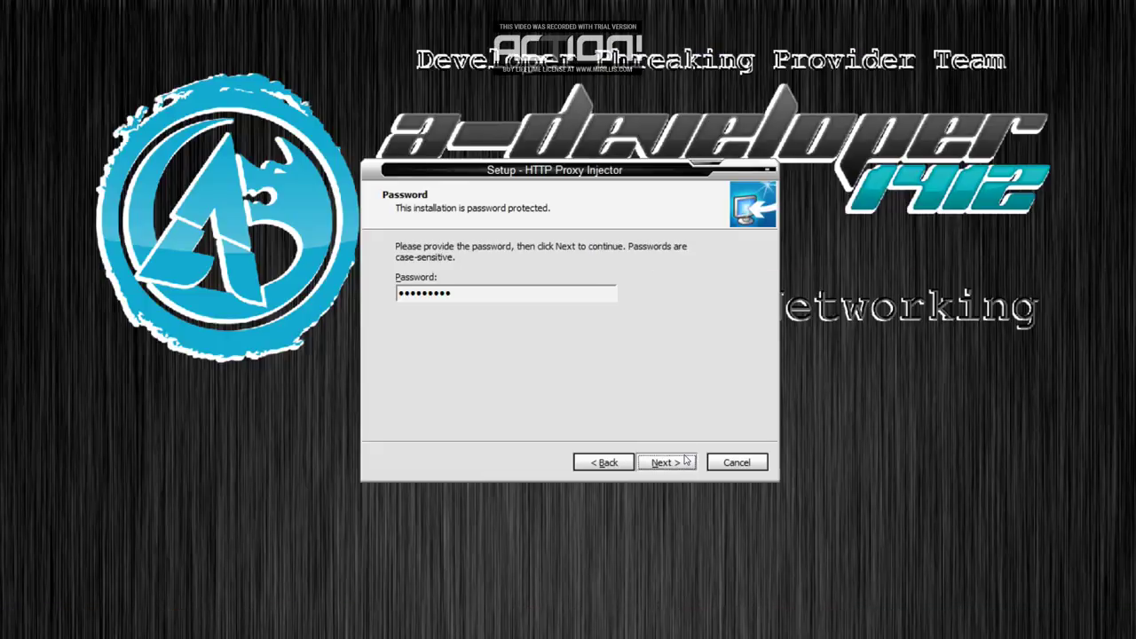
pyautogui.click(667, 463)
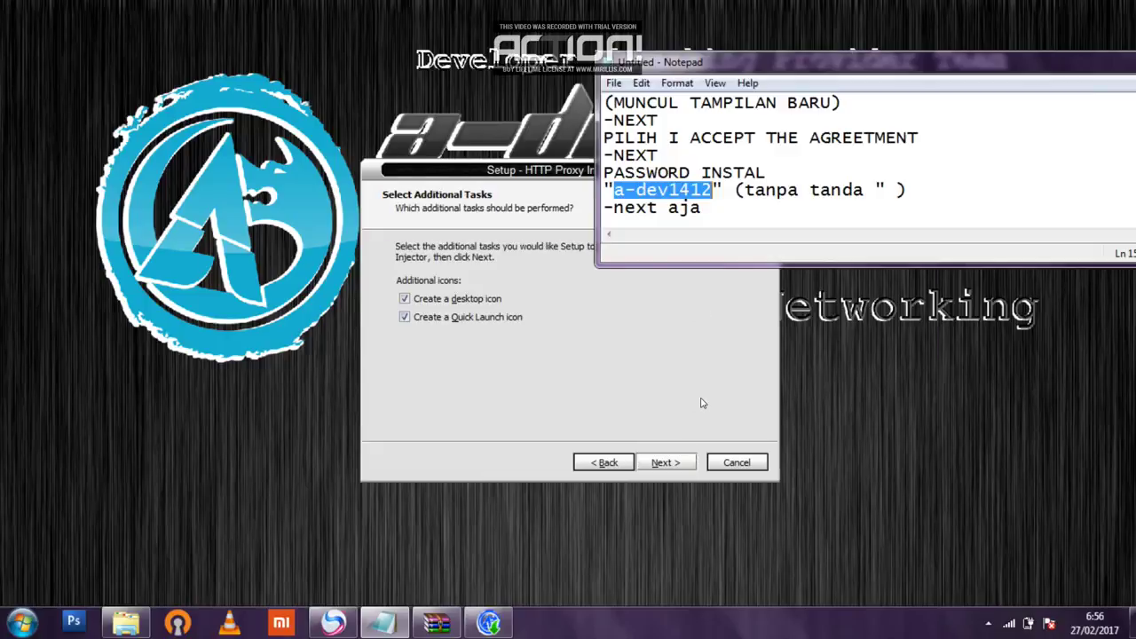
# Keep the desktop and Quick Launch icon options and continue past the additional tasks page.
pyautogui.moveTo(730, 214); pyautogui.dragTo(642, 209)
pyautogui.click(666, 463)
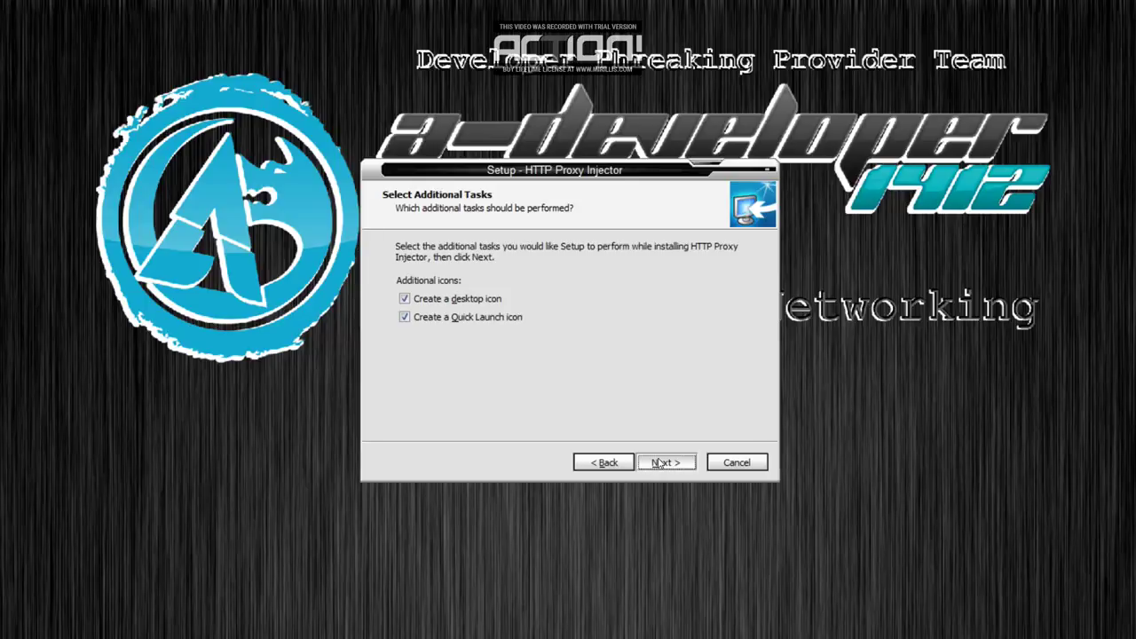
pyautogui.click(661, 462)
# Note 'install', then run the installation with applications closed automatically, adding a post-install remark.
pyautogui.click(741, 215)
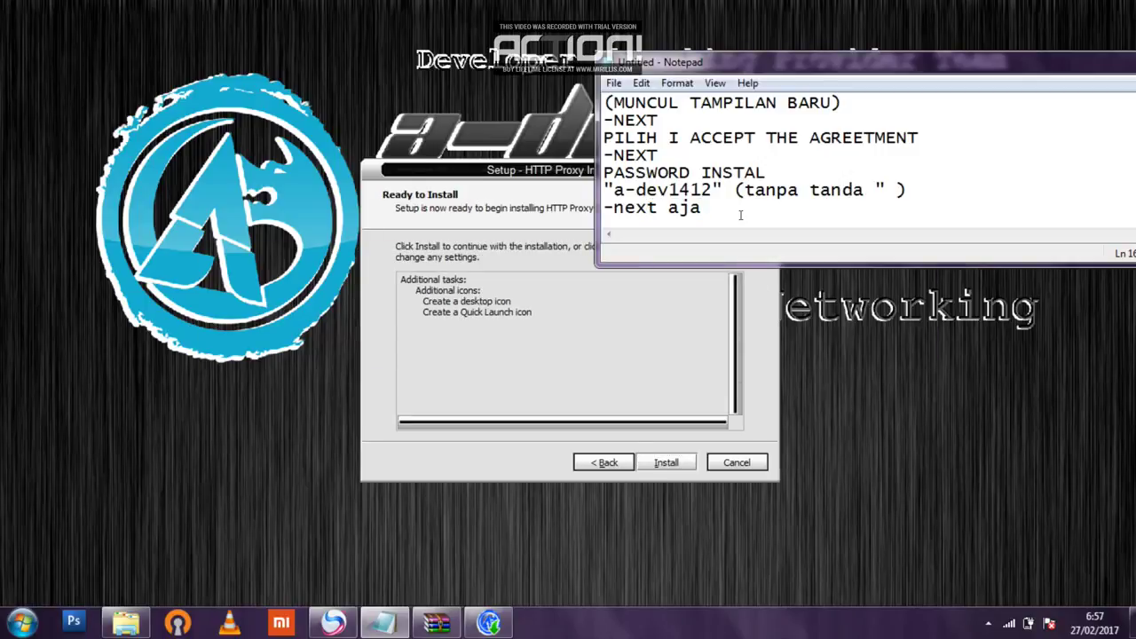
pyautogui.press('Return')
pyautogui.write('install')
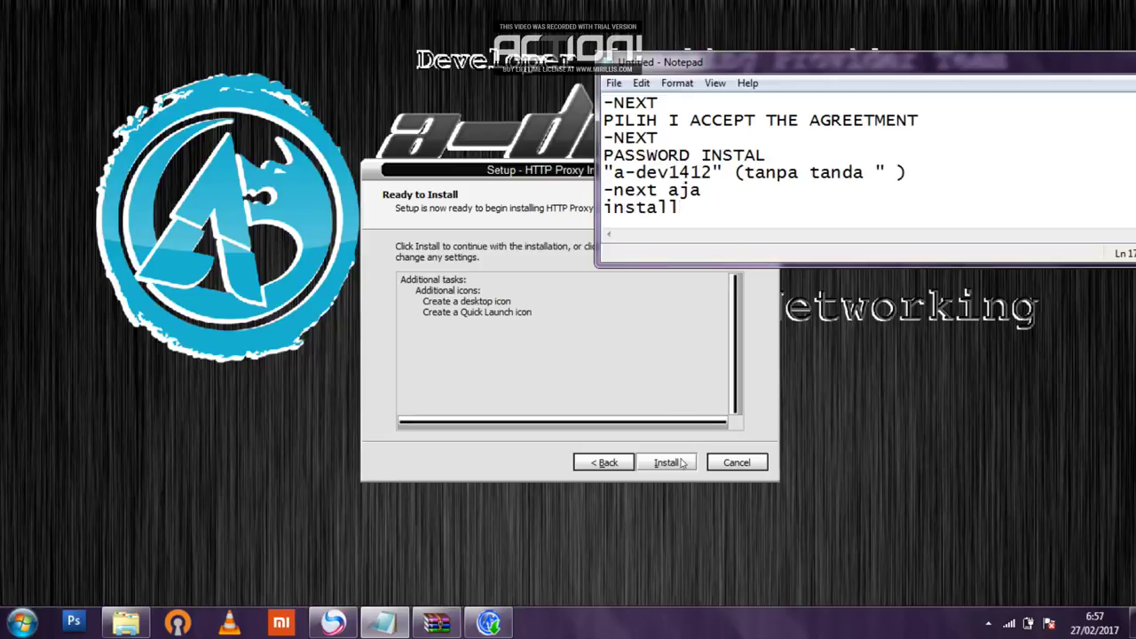
pyautogui.click(679, 462)
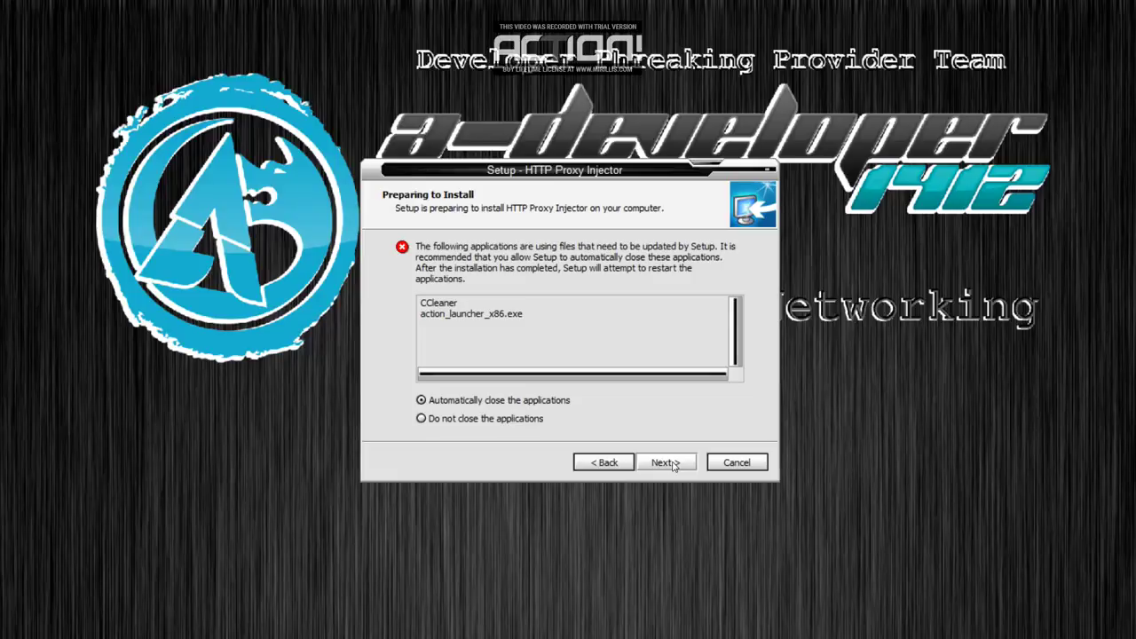
pyautogui.click(675, 464)
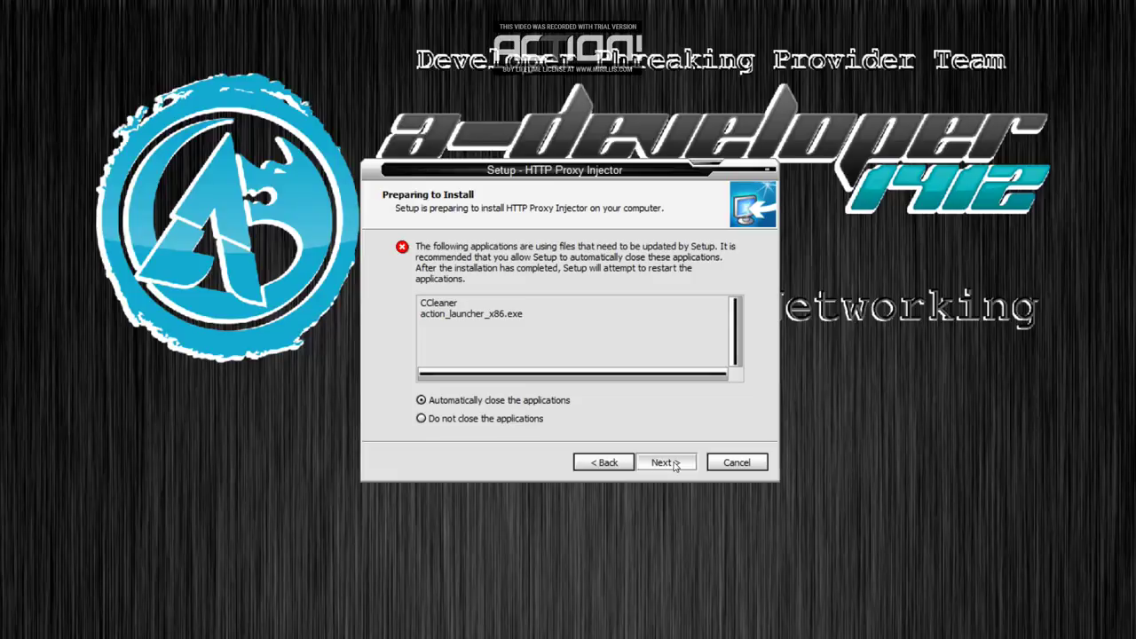
pyautogui.hotkey('alt', 'Tab')
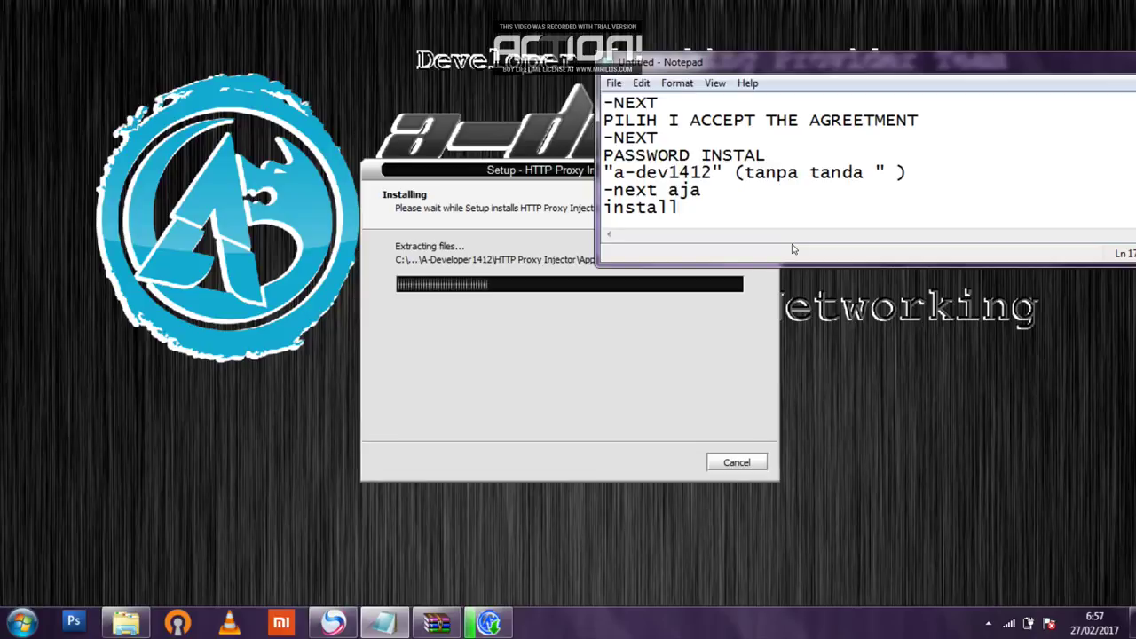
pyautogui.press('Return')
pyautogui.press('Return')
pyautogui.write('itu akibat setelah instal sebelum')
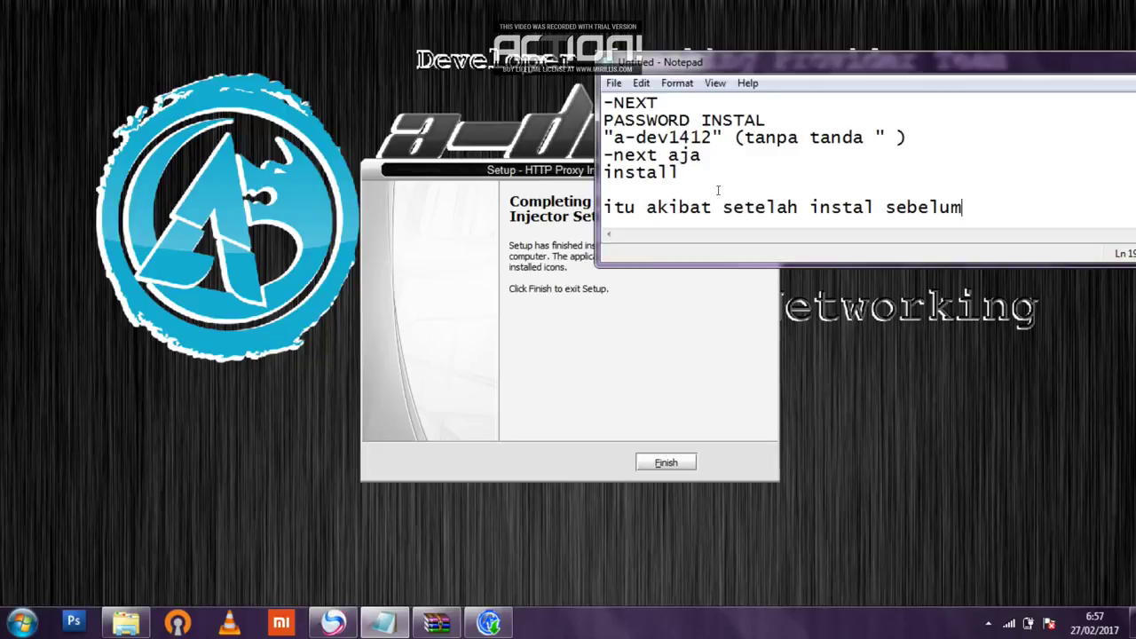
# Complete the notes with 'nya', 'kurang bersih sih :D' and a final 'finish' line.
pyautogui.click(718, 190)
pyautogui.write('nya')
pyautogui.press('Return')
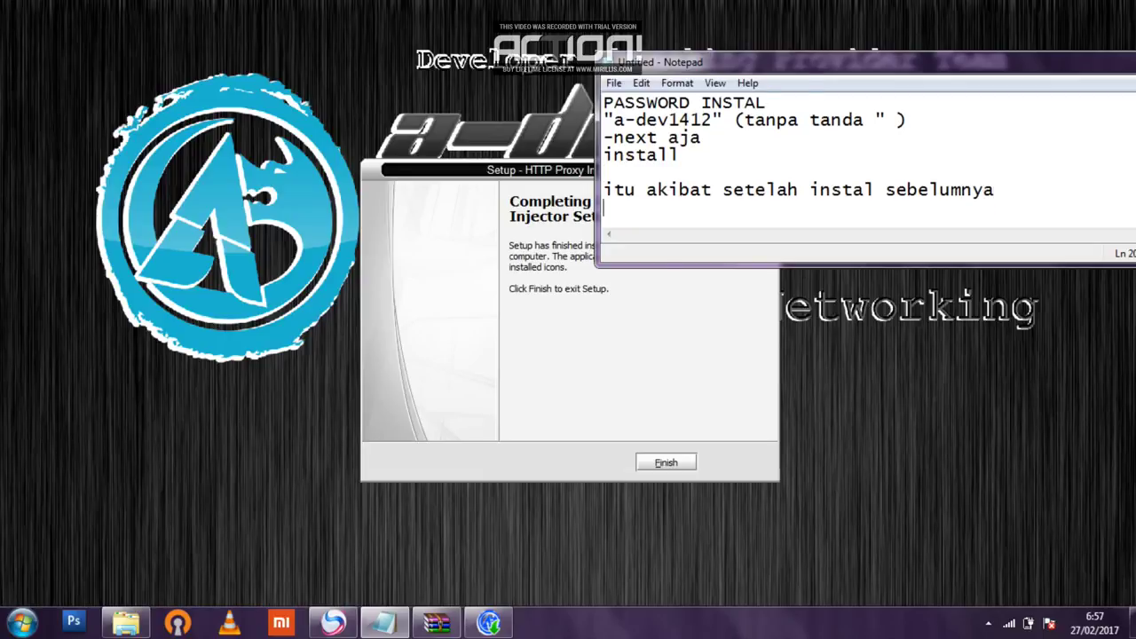
pyautogui.write('kurang be')
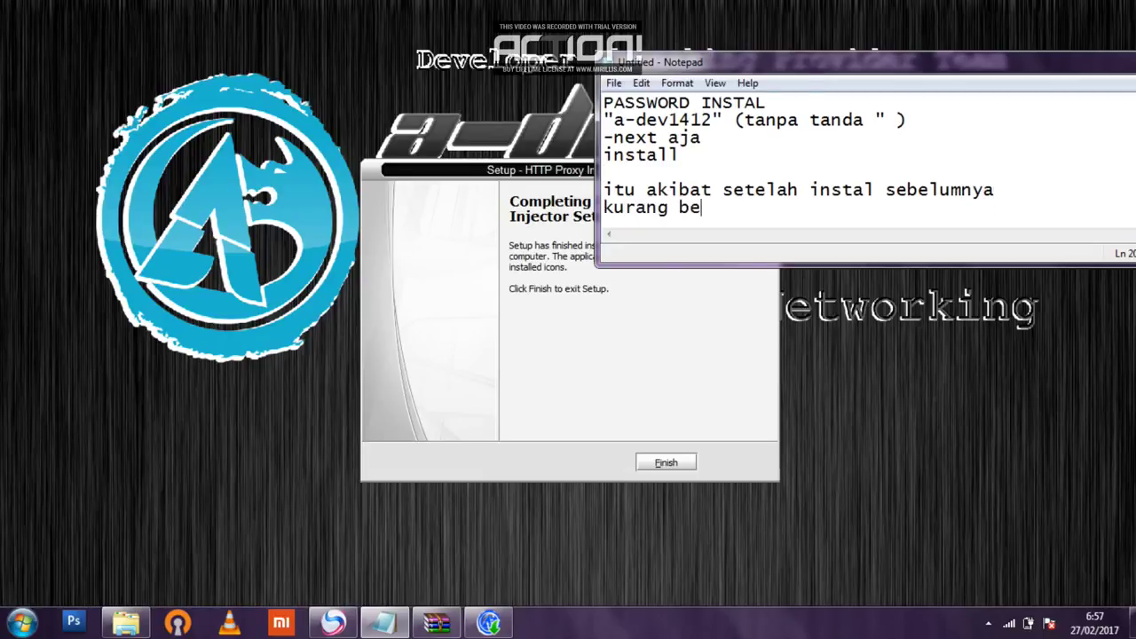
pyautogui.write('rsih sih :D')
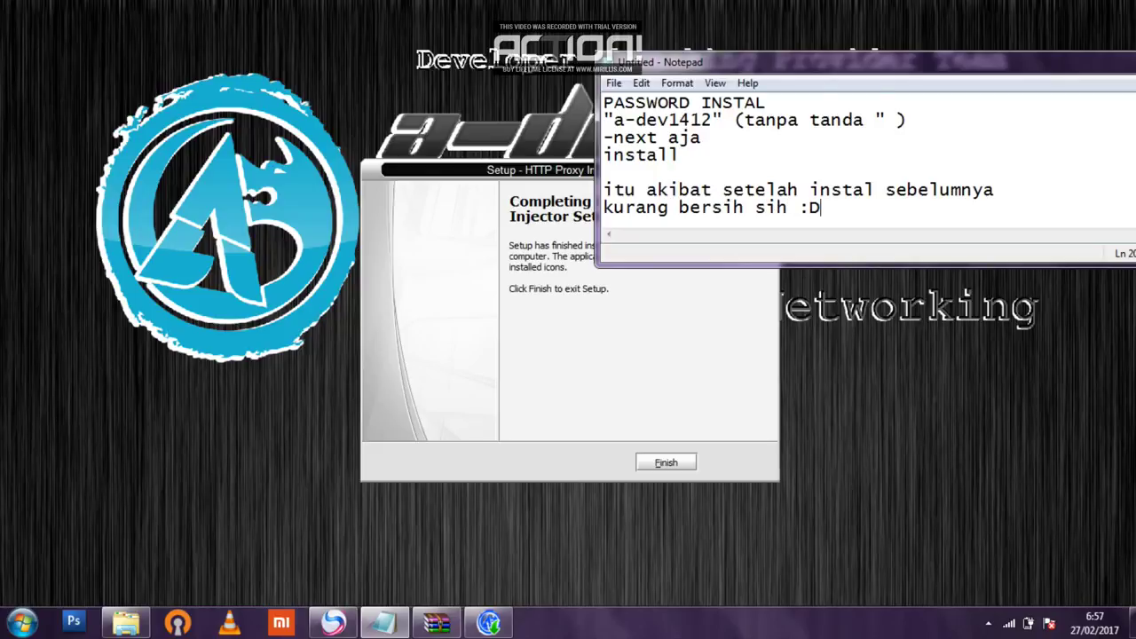
pyautogui.press('Return')
pyautogui.press('Return')
pyautogui.write('finish')
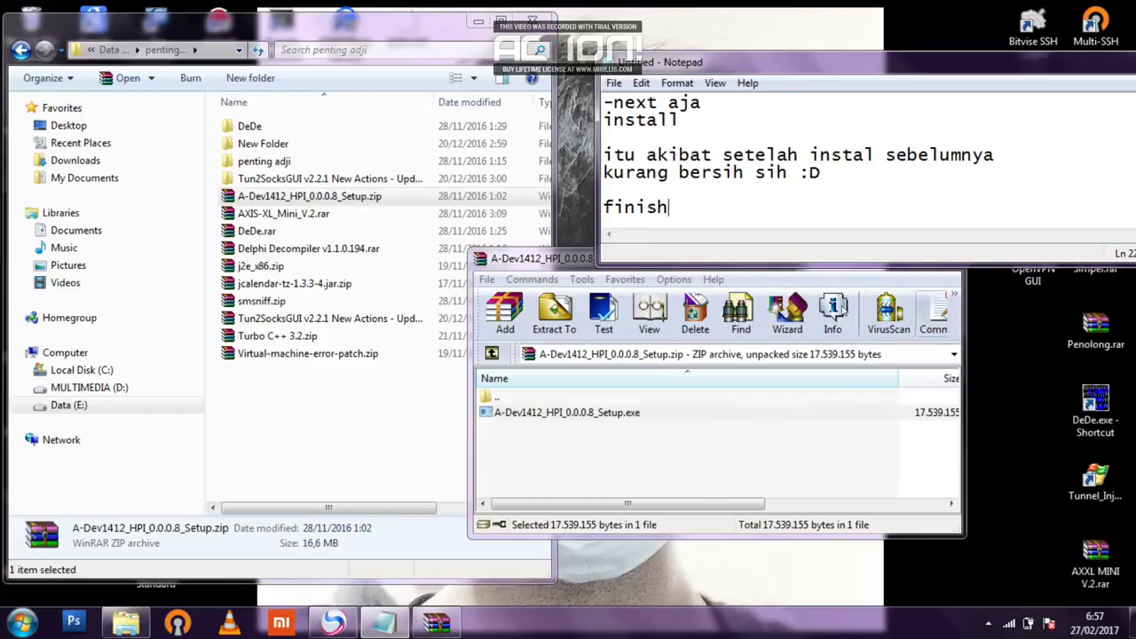
# Close the WinRAR archive, search the Start menu for 'ht', and select the desktop HTTP Proxy Injector shortcut.
pyautogui.click(838, 269)
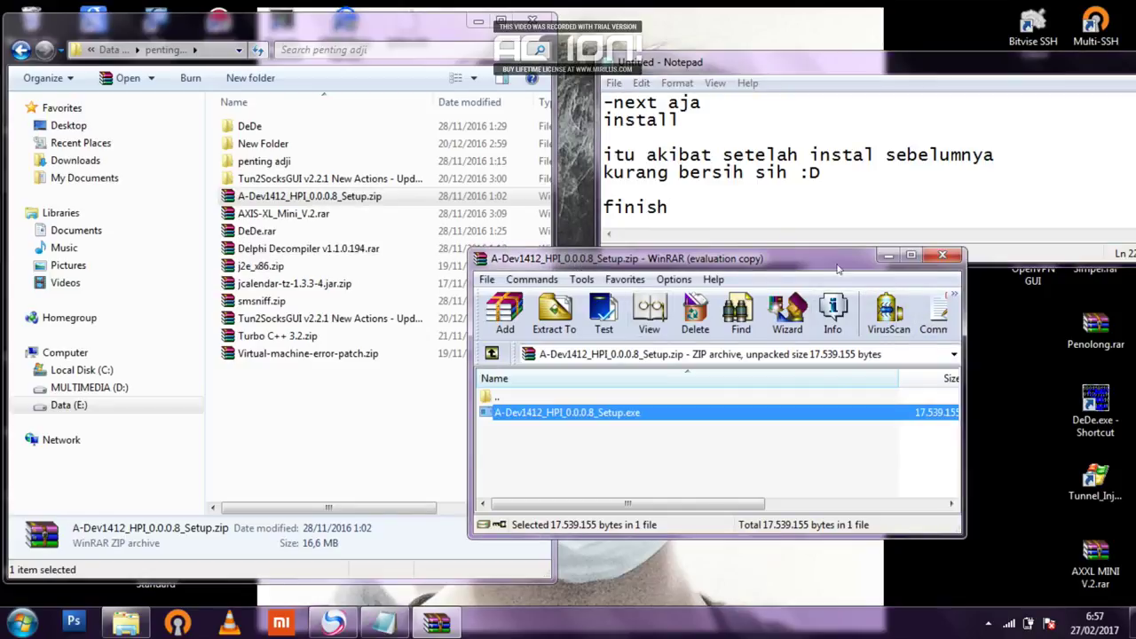
pyautogui.click(943, 255)
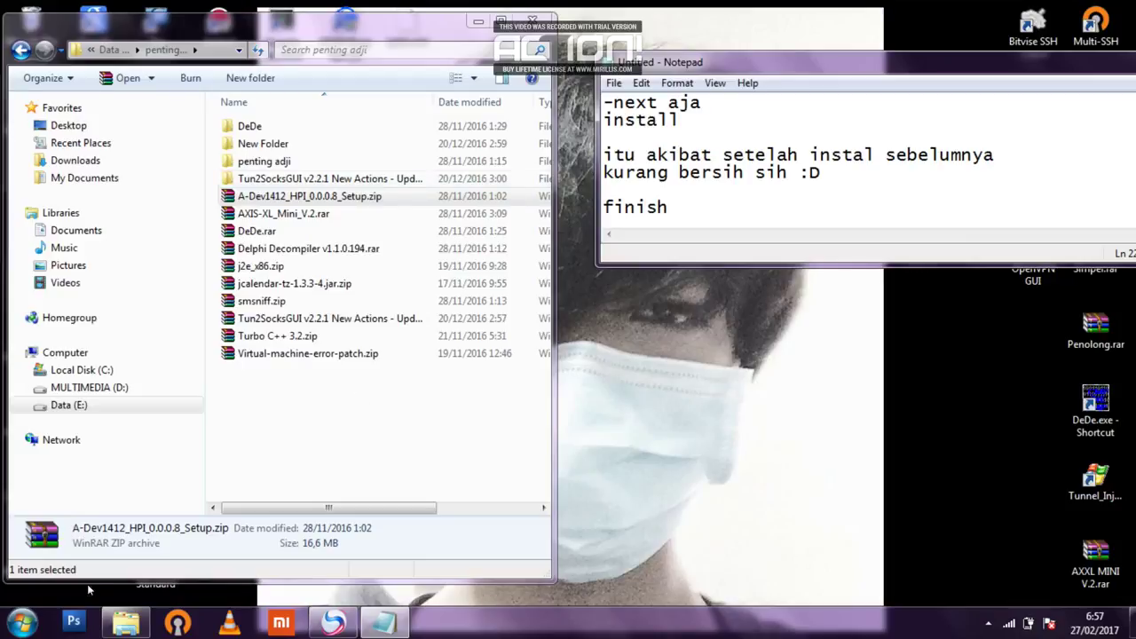
pyautogui.click(12, 624)
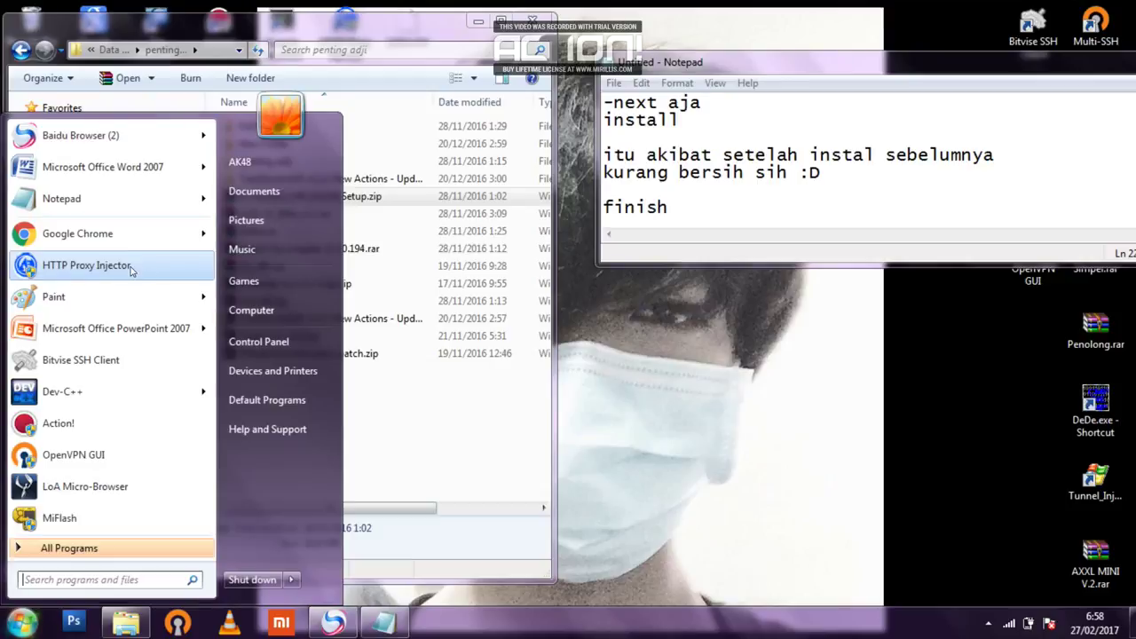
pyautogui.click(50, 576)
pyautogui.write('ht')
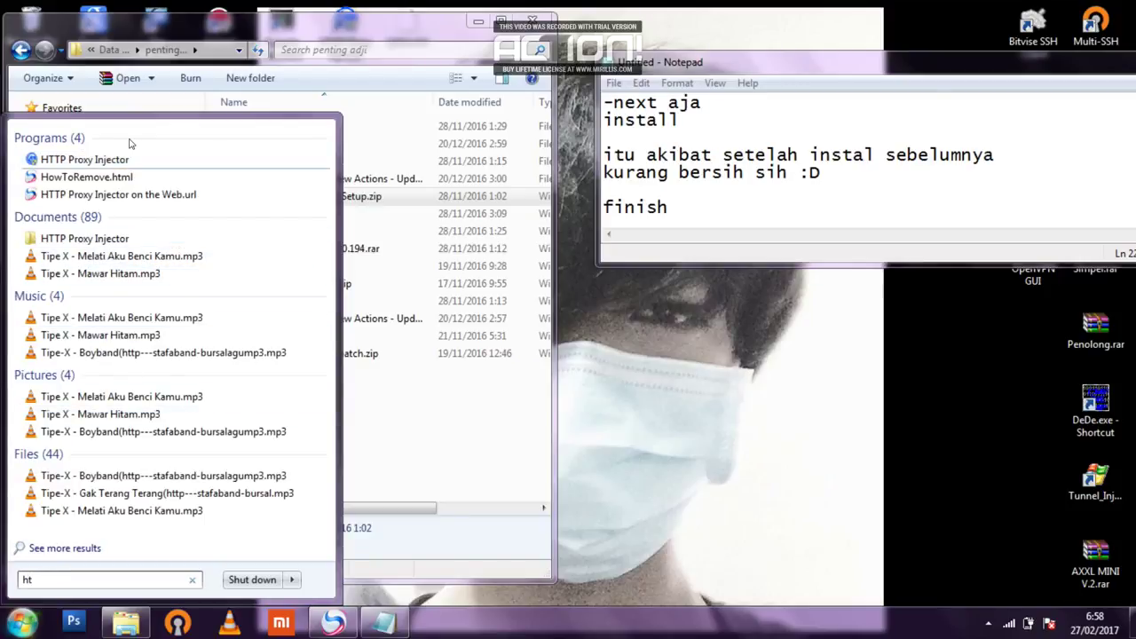
pyautogui.moveTo(373, 40); pyautogui.dragTo(371, 93)
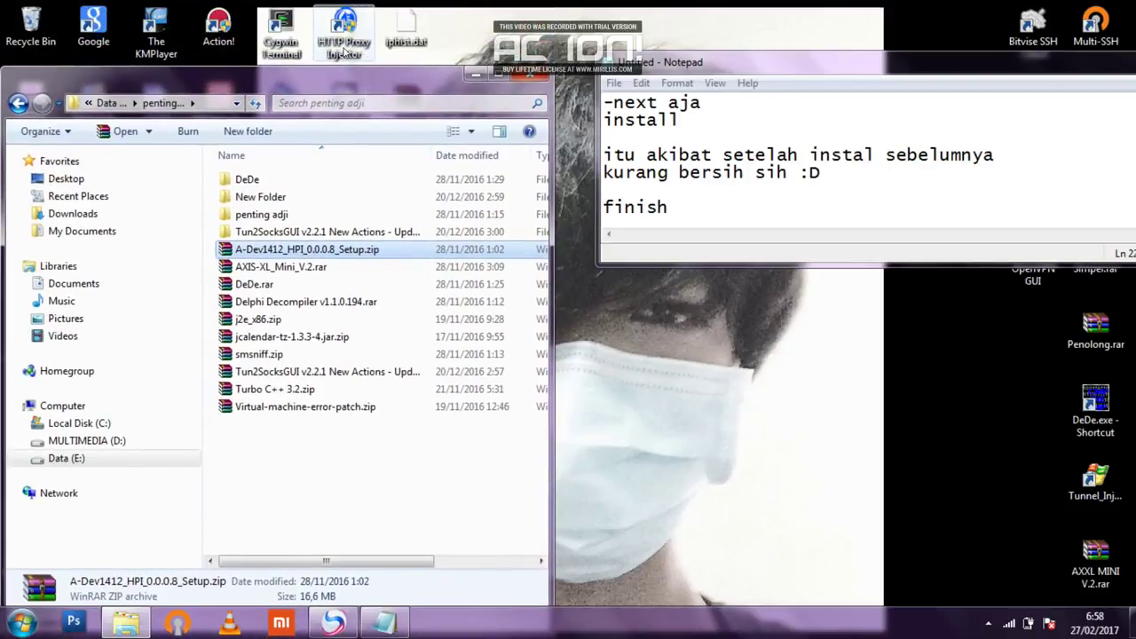
pyautogui.click(348, 53)
# Launch HTTP Proxy Injector through UAC and clear its configuration with File > Clear Config.
pyautogui.doubleClick(349, 49)
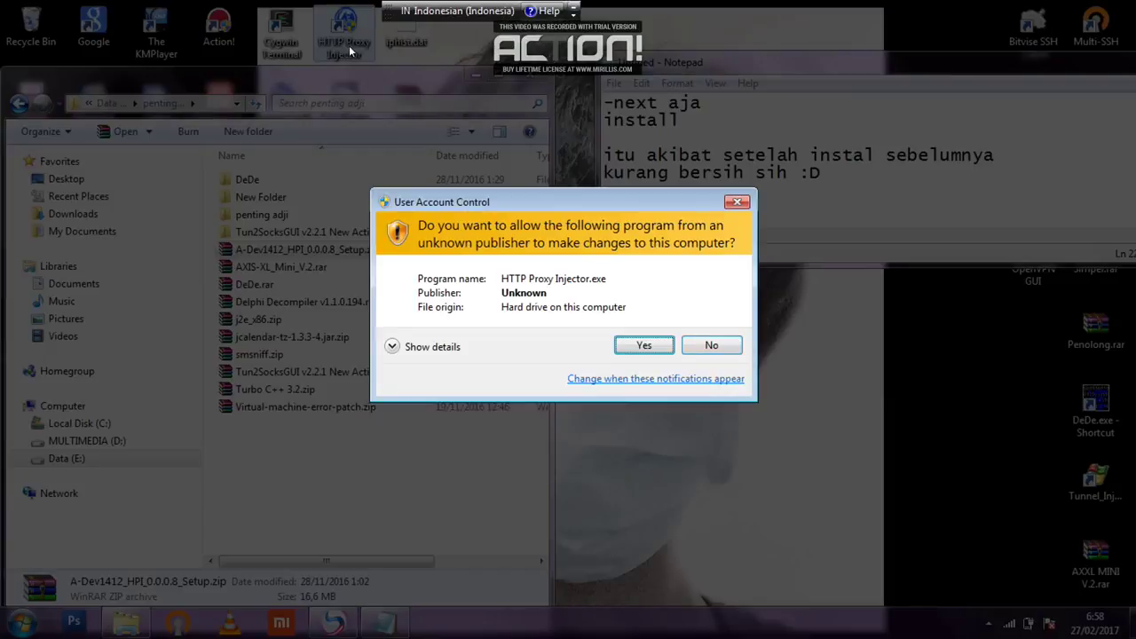
pyautogui.click(711, 345)
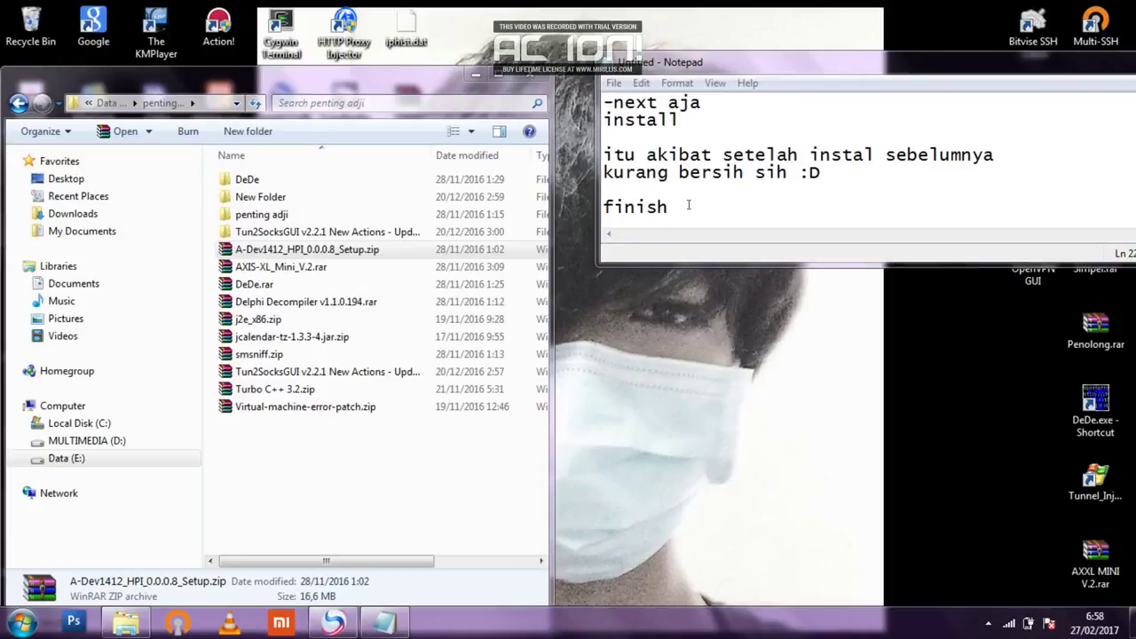
pyautogui.click(689, 207)
pyautogui.press('Return')
pyautogui.press('Return')
pyautogui.press('Return')
pyautogui.press('Return')
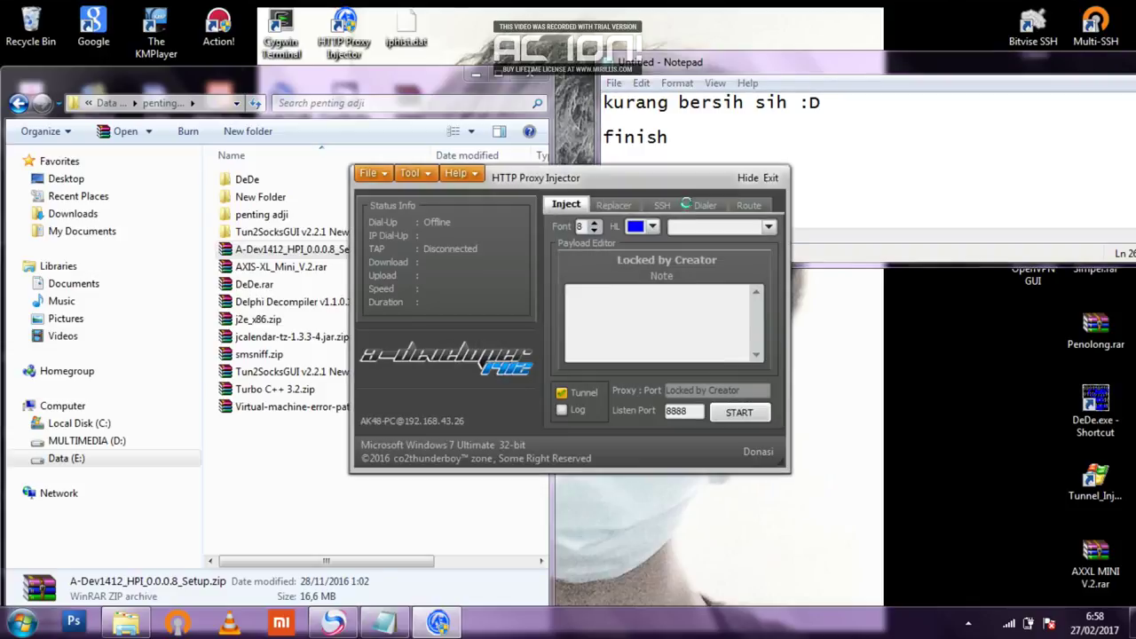
pyautogui.click(385, 173)
pyautogui.click(407, 269)
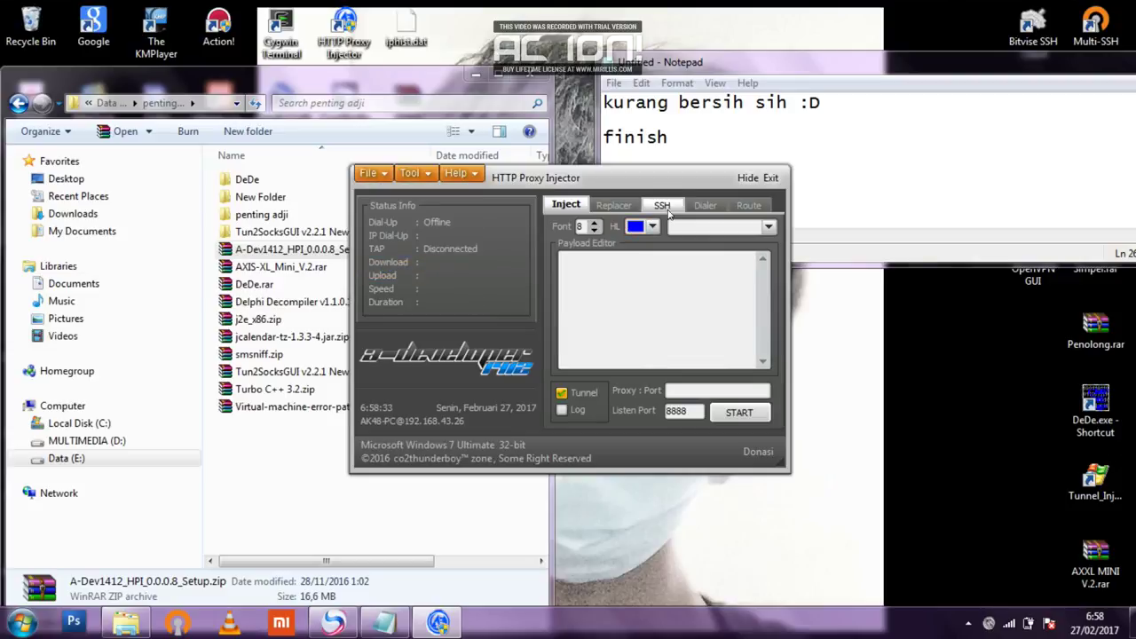
# View the SSH tab, return to Inject, and place Notepad beside the injector.
pyautogui.click(664, 206)
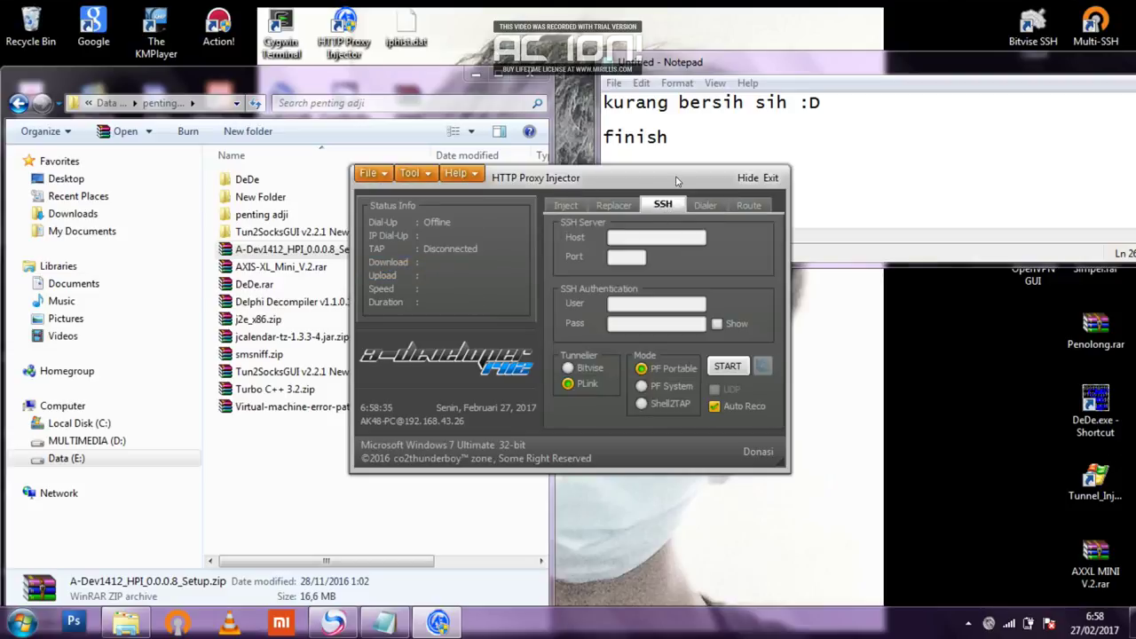
pyautogui.click(581, 206)
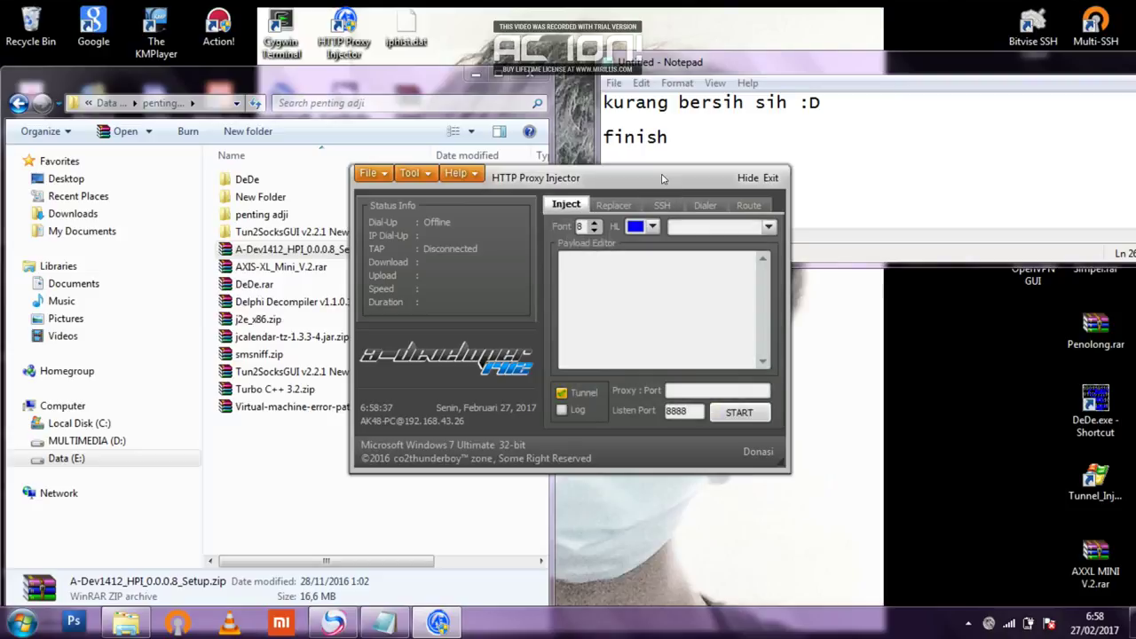
pyautogui.moveTo(716, 63); pyautogui.dragTo(877, 42)
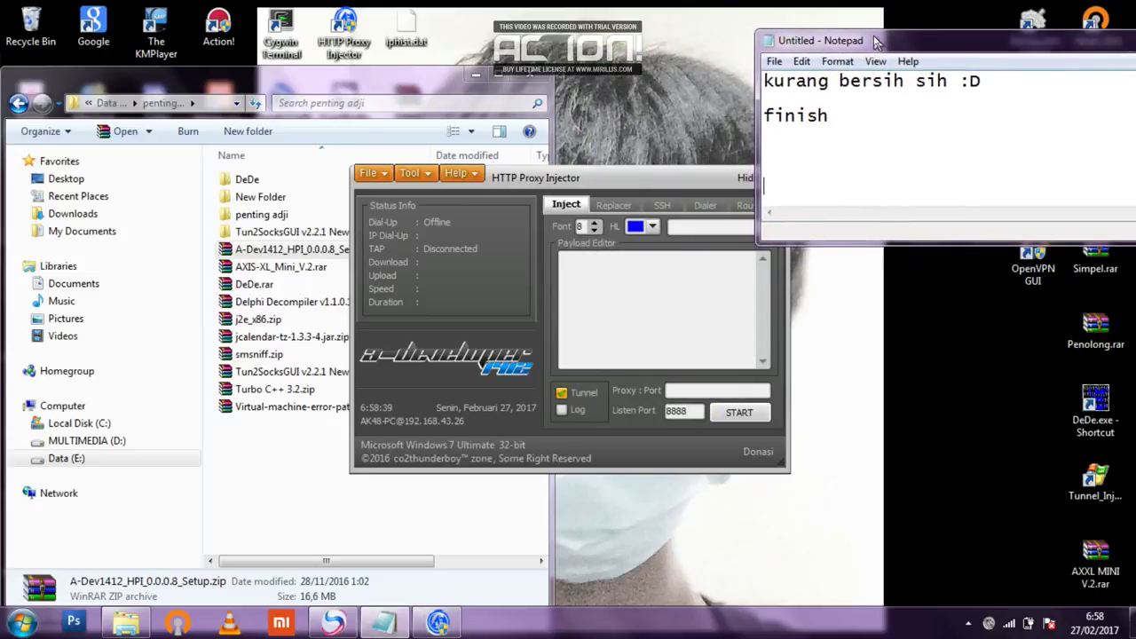
pyautogui.moveTo(679, 180); pyautogui.dragTo(581, 173)
# Write 'inject payload' in the notes and put the caret in the Payload Editor.
pyautogui.click(793, 169)
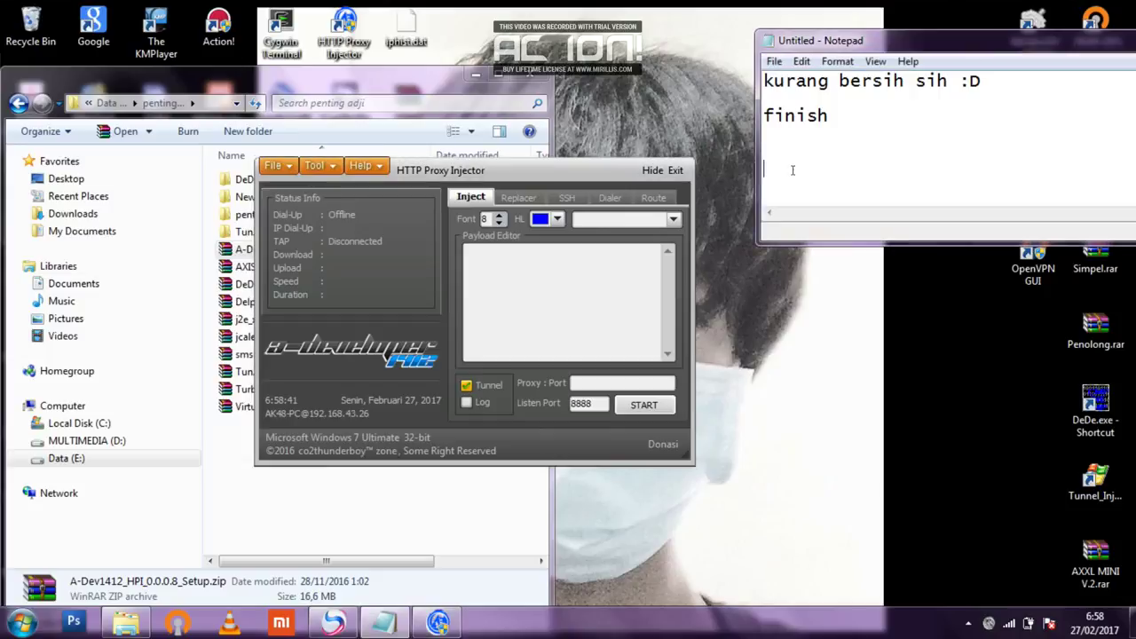
pyautogui.write('pay')
pyautogui.press('BackSpace')
pyautogui.press('BackSpace')
pyautogui.press('BackSpace')
pyautogui.write('inject ')
pyautogui.write('payloa')
pyautogui.write('d')
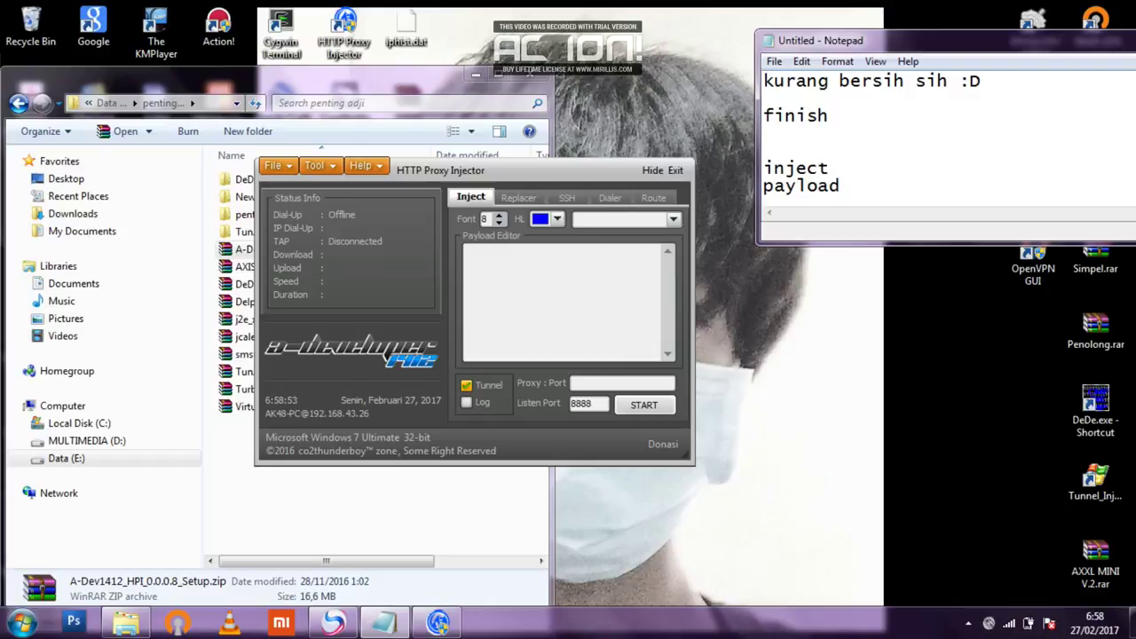
pyautogui.press('Left')
pyautogui.press('Up')
pyautogui.press('Left')
pyautogui.press('Left')
pyautogui.click(633, 250)
# Type 'payload sama dengan http proxy injector kpn dll (android)' into the Payload Editor.
pyautogui.write('pay')
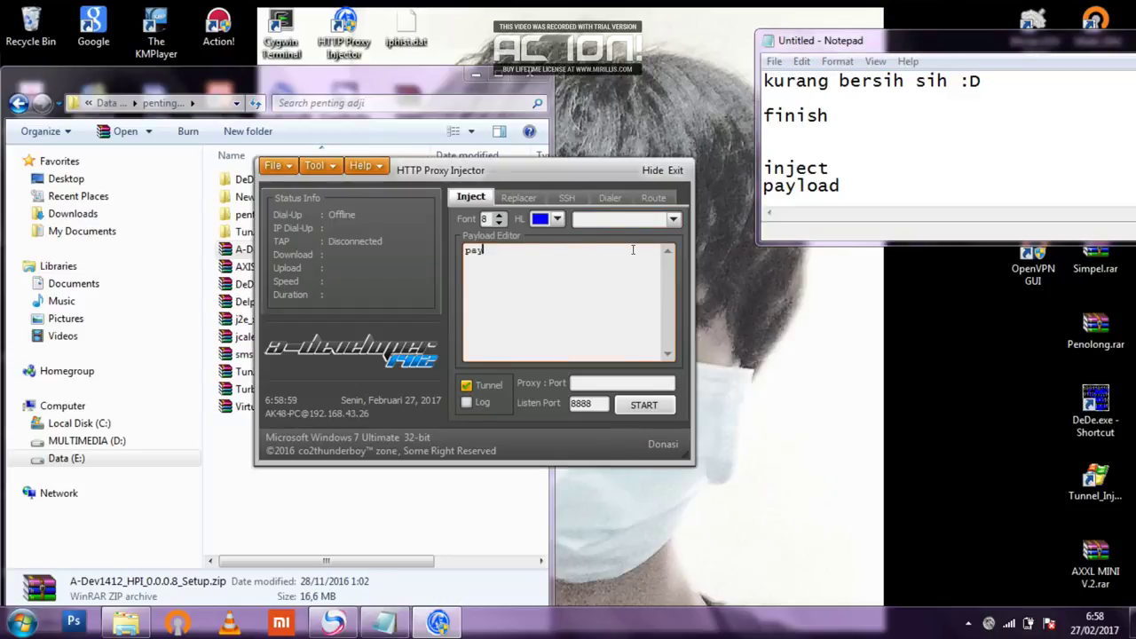
pyautogui.write('load sama dengan h')
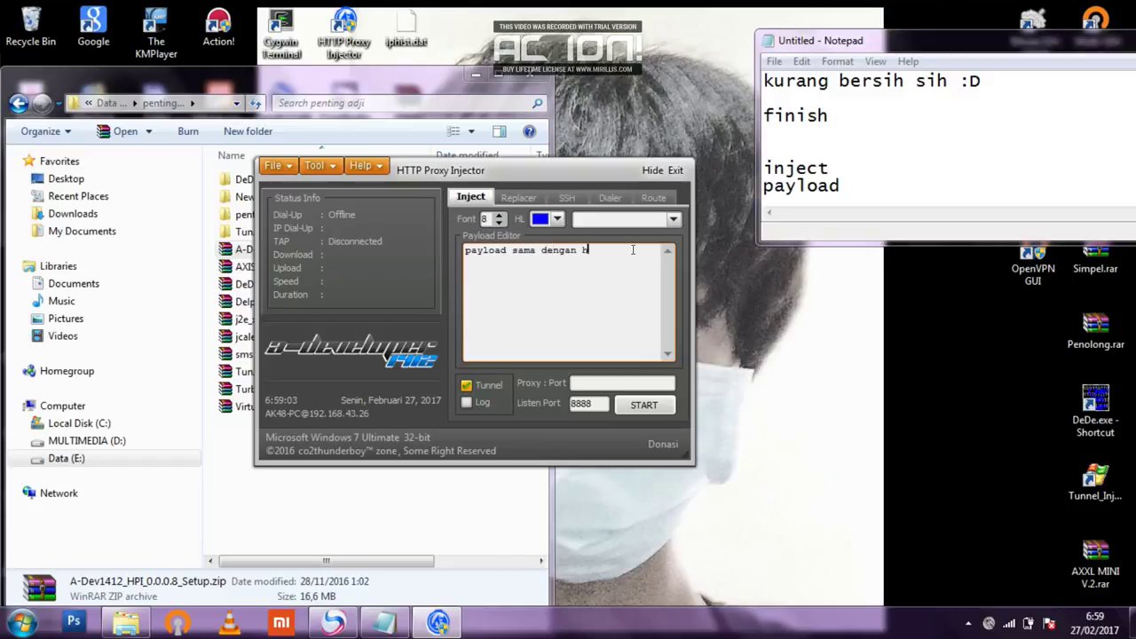
pyautogui.write('ttp proxy injector dan')
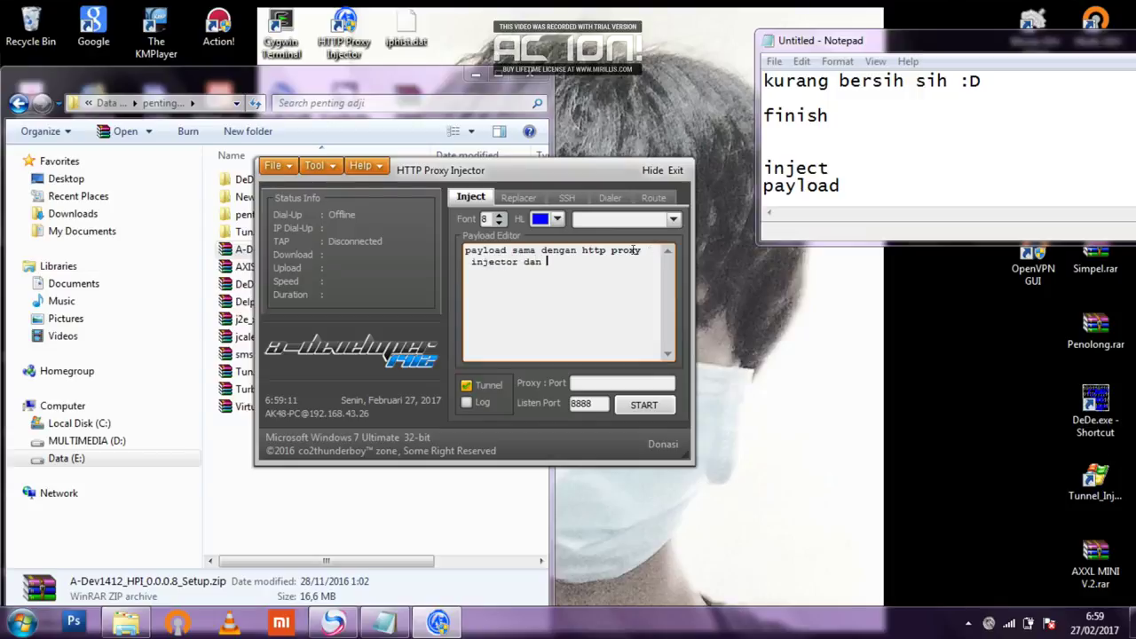
pyautogui.press('BackSpace')
pyautogui.press('BackSpace')
pyautogui.write('kpn')
pyautogui.write(' dll')
pyautogui.write(' yang')
pyautogui.press('BackSpace')
pyautogui.press('BackSpace')
pyautogui.press('BackSpace')
pyautogui.press('BackSpace')
pyautogui.write('(android)')
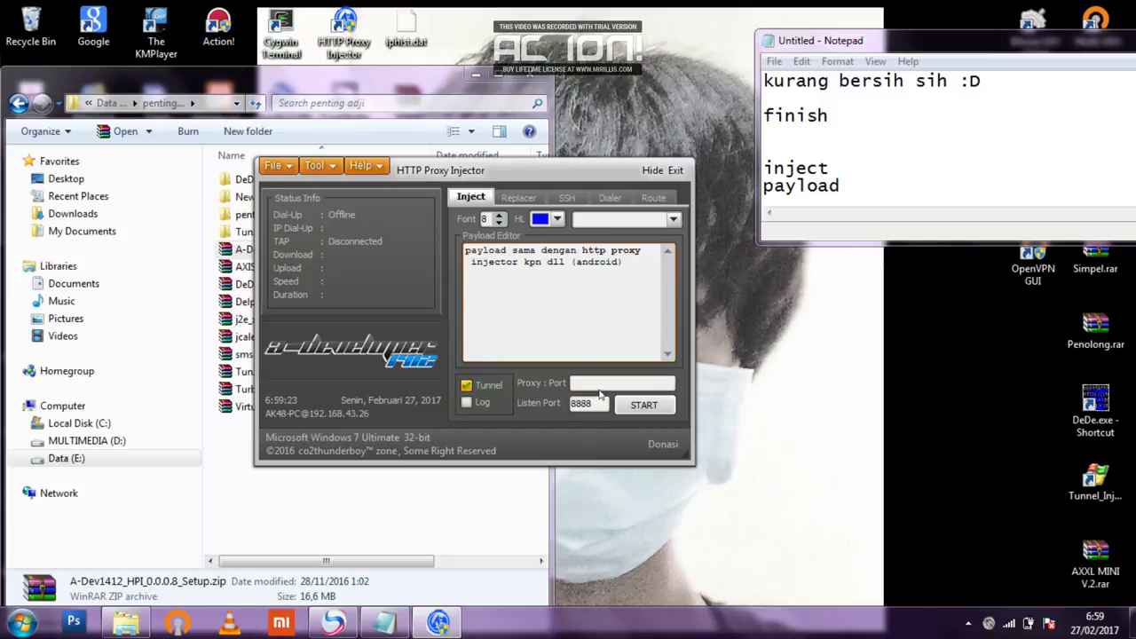
# Add a 'log' line below 'payload' in the Notepad notes.
pyautogui.click(815, 174)
pyautogui.click(840, 193)
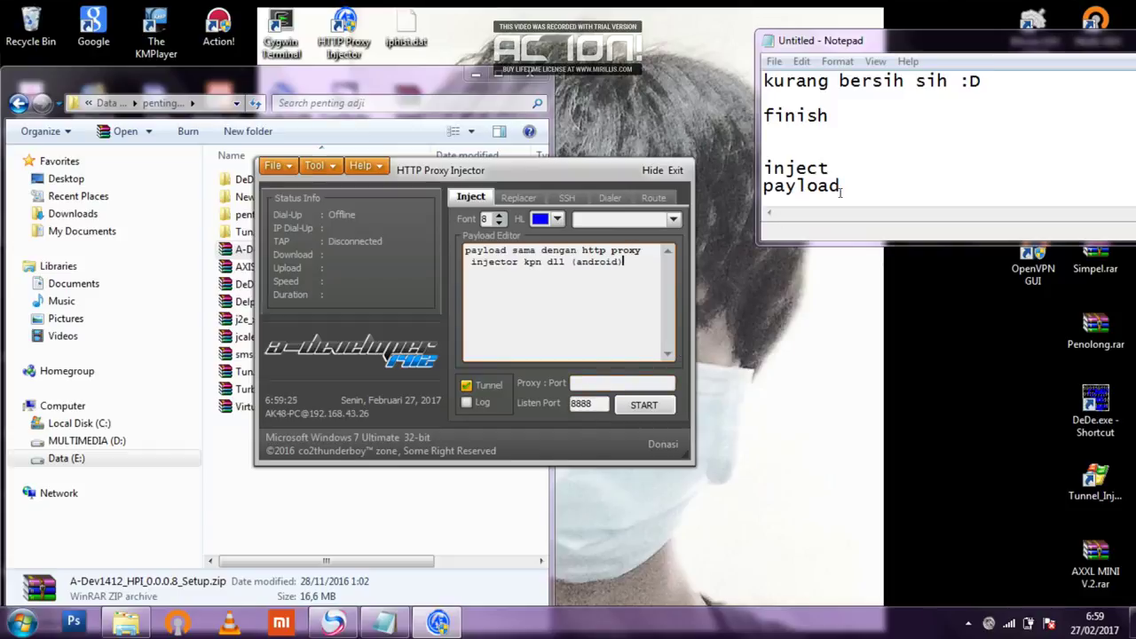
pyautogui.press('Return')
pyautogui.press('Return')
pyautogui.write('log')
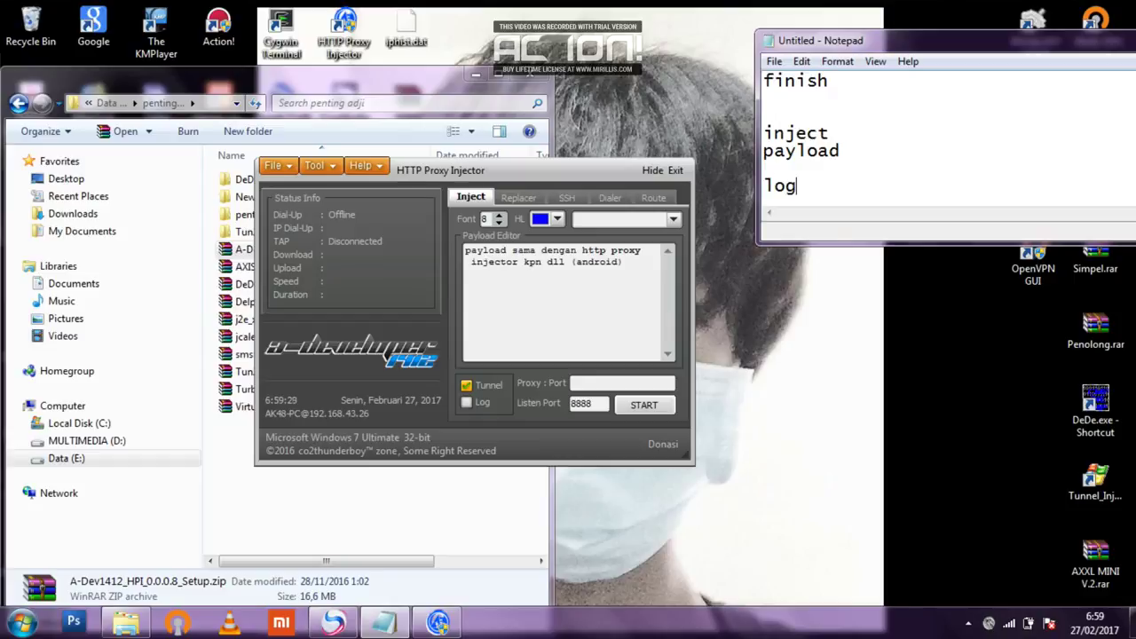
pyautogui.press('Return')
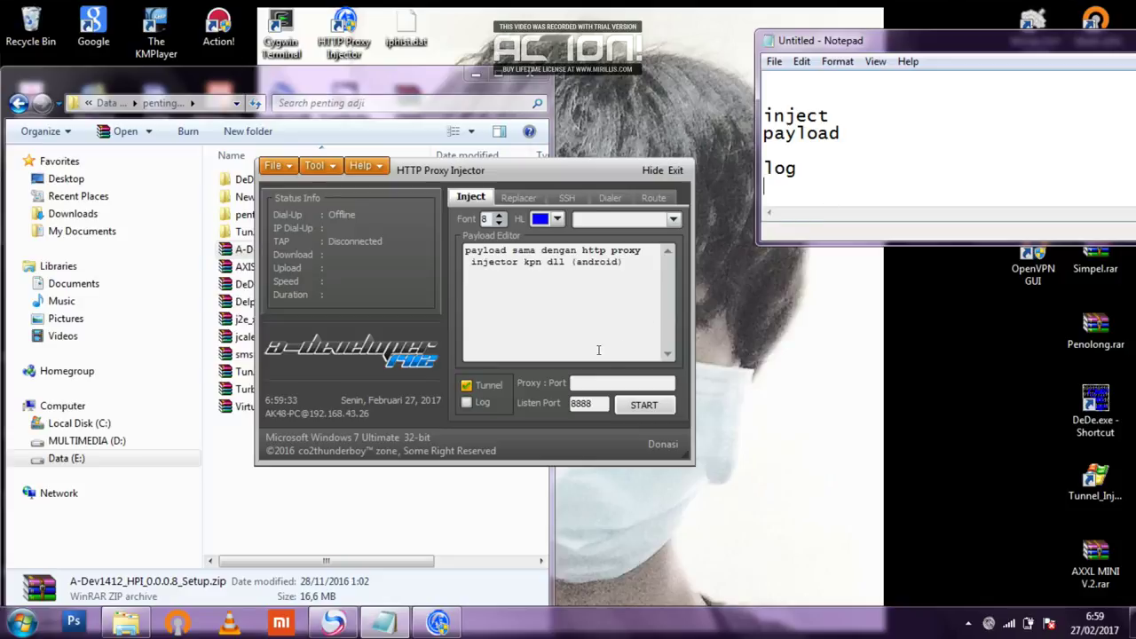
# Tick the Log checkbox and note that it shows 'aktivitas dari payload dll'.
pyautogui.click(481, 402)
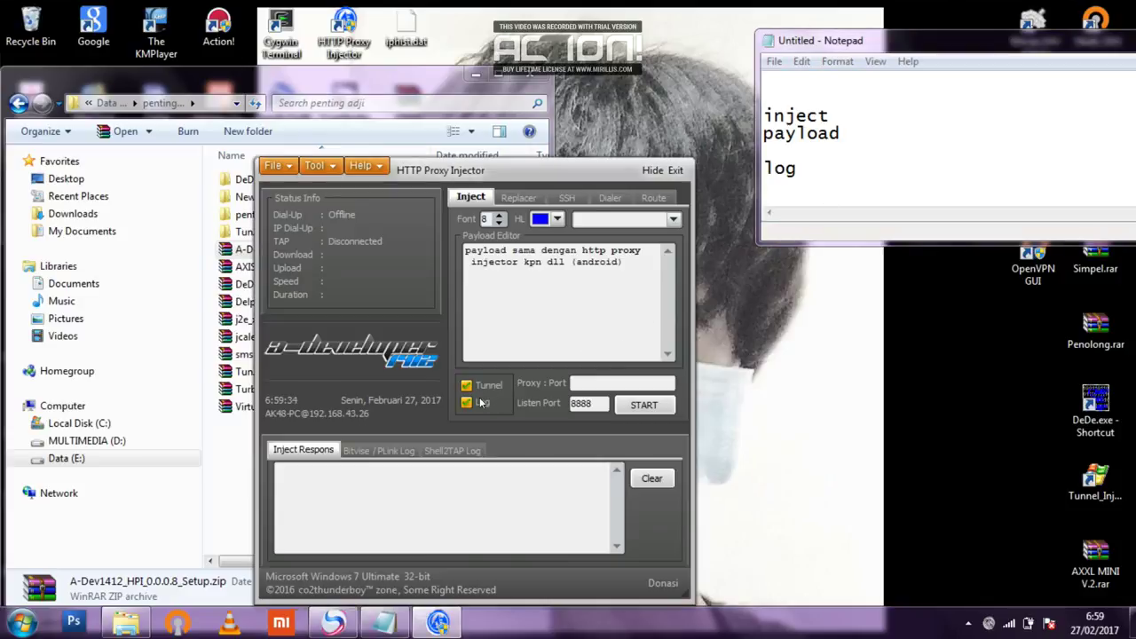
pyautogui.click(805, 183)
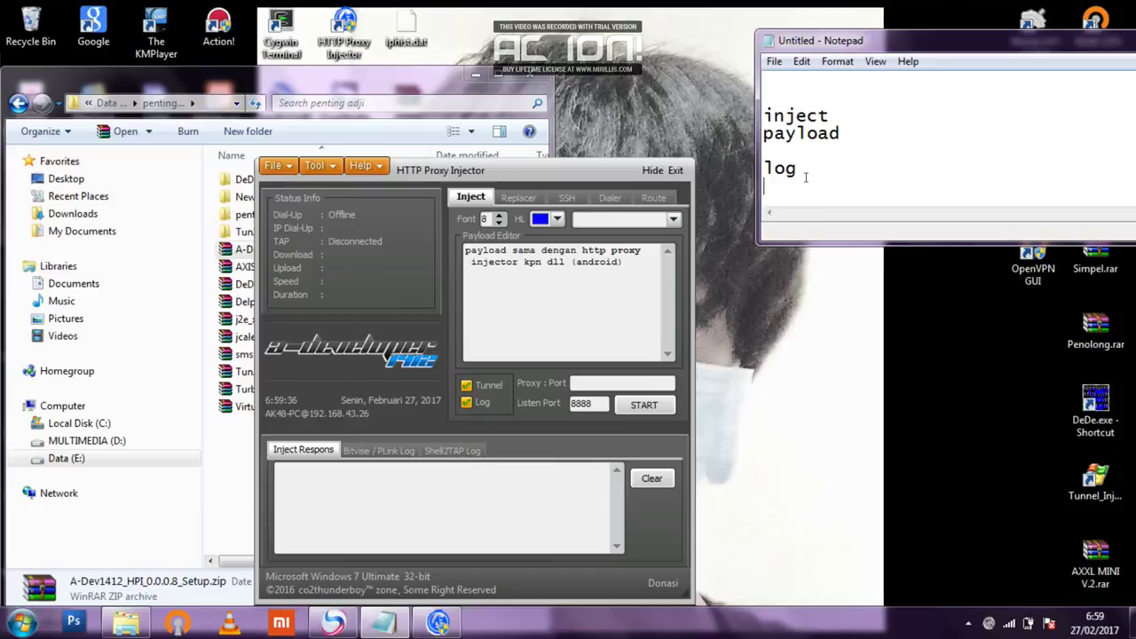
pyautogui.press('Down')
pyautogui.press('End')
pyautogui.write('aktivitas ')
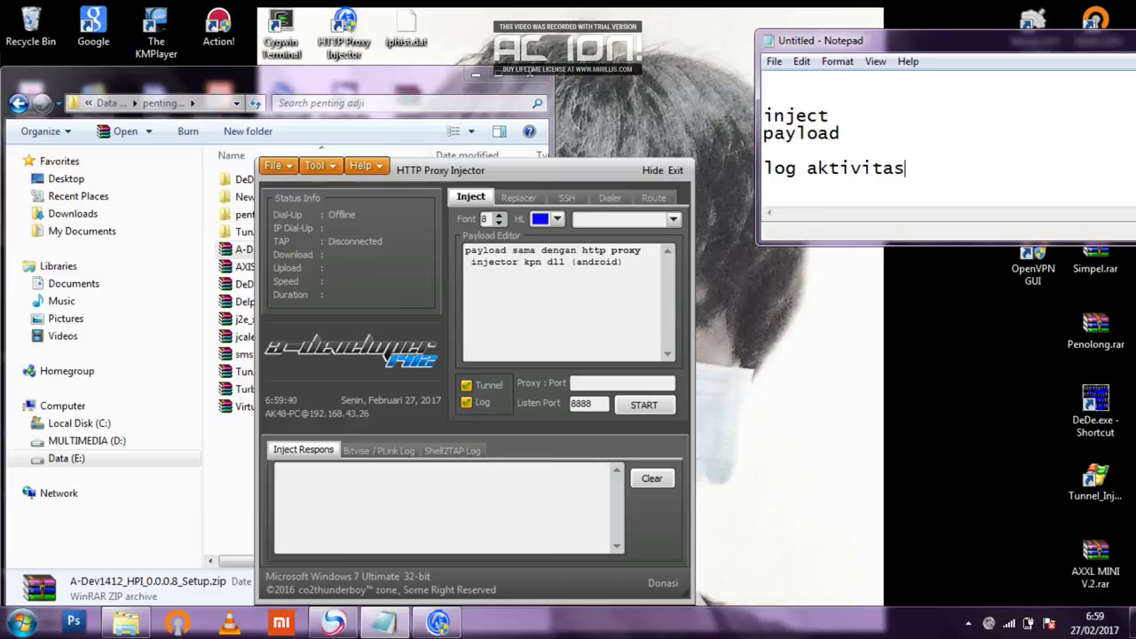
pyautogui.write('da')
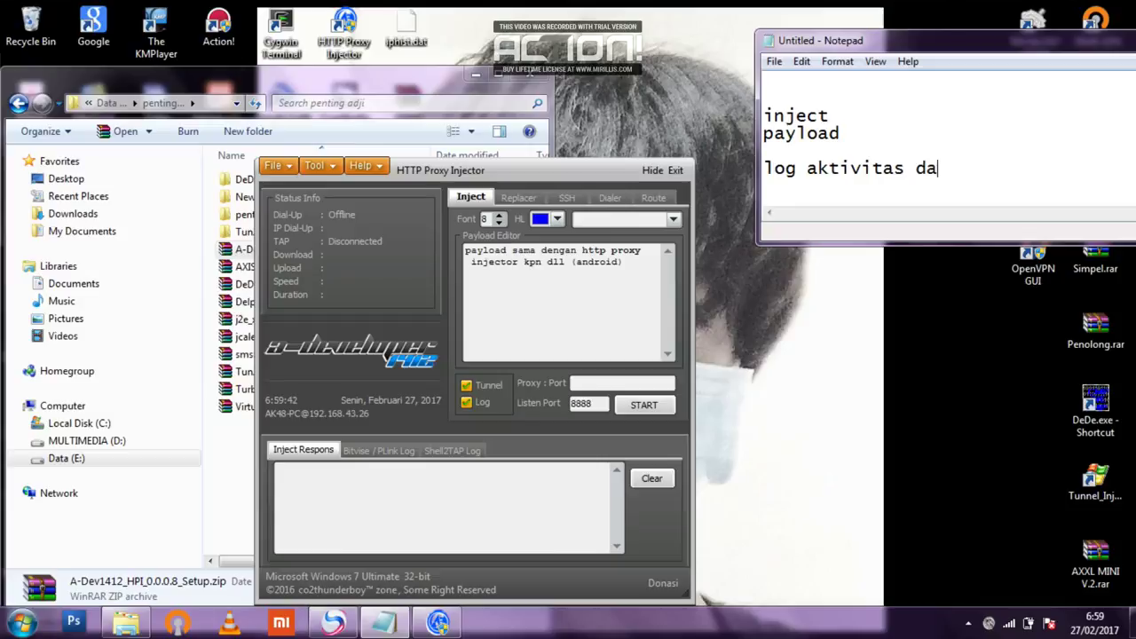
pyautogui.write('ri payload')
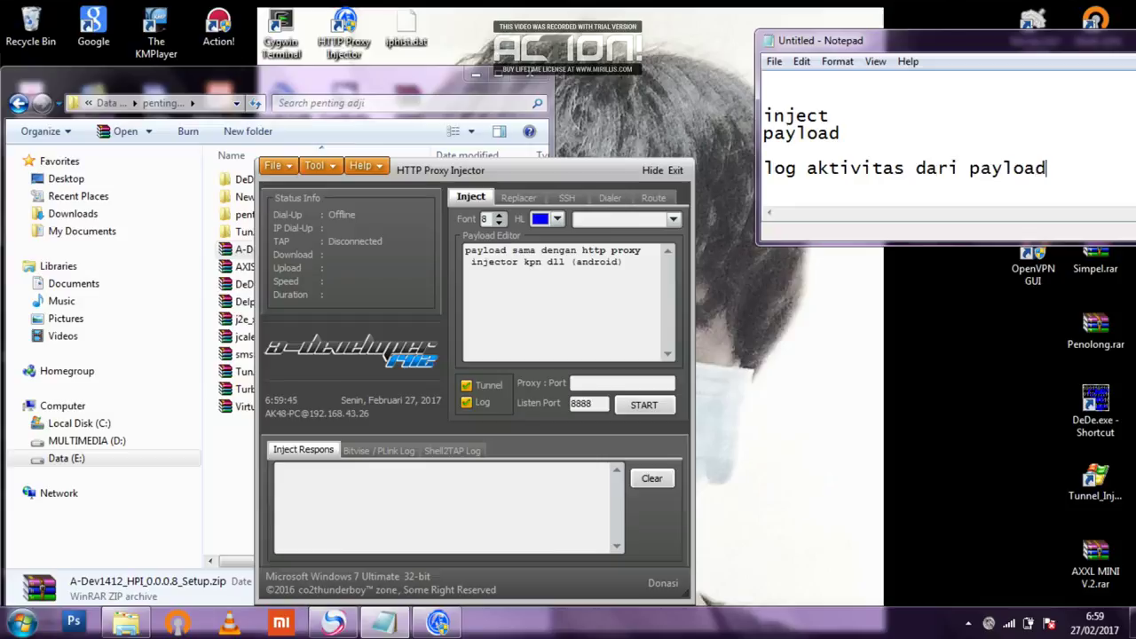
pyautogui.write(' dan')
pyautogui.press('BackSpace')
pyautogui.press('BackSpace')
pyautogui.write('ll')
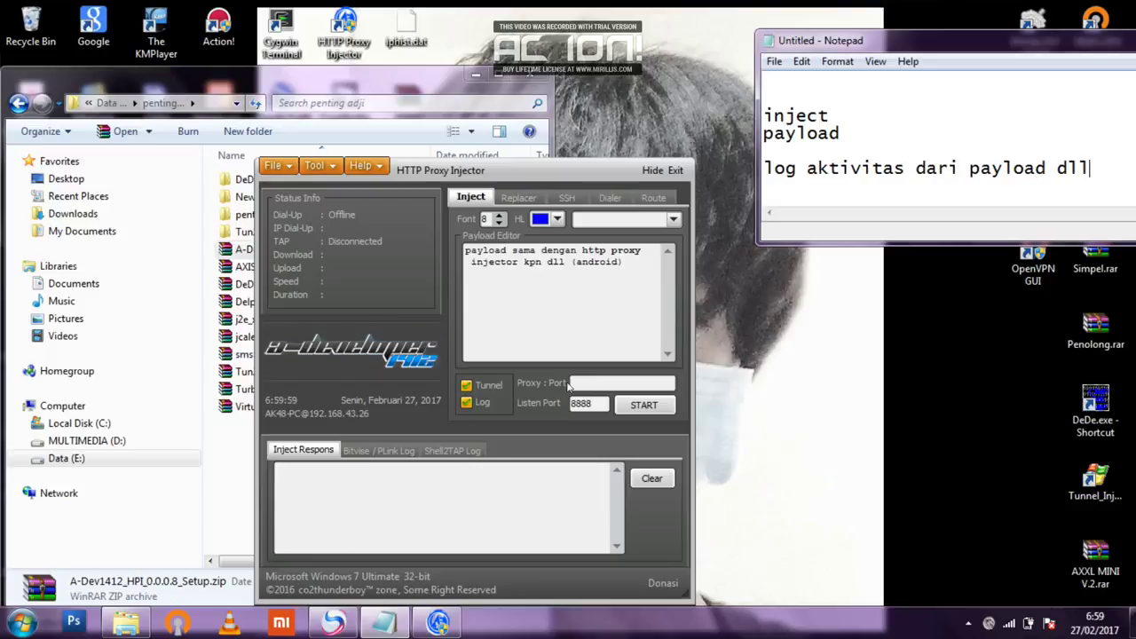
# Note that proxy port follows your SIM card's proxy port or squid, and listen port stays 8888.
pyautogui.write('proxy port diisi dengan')
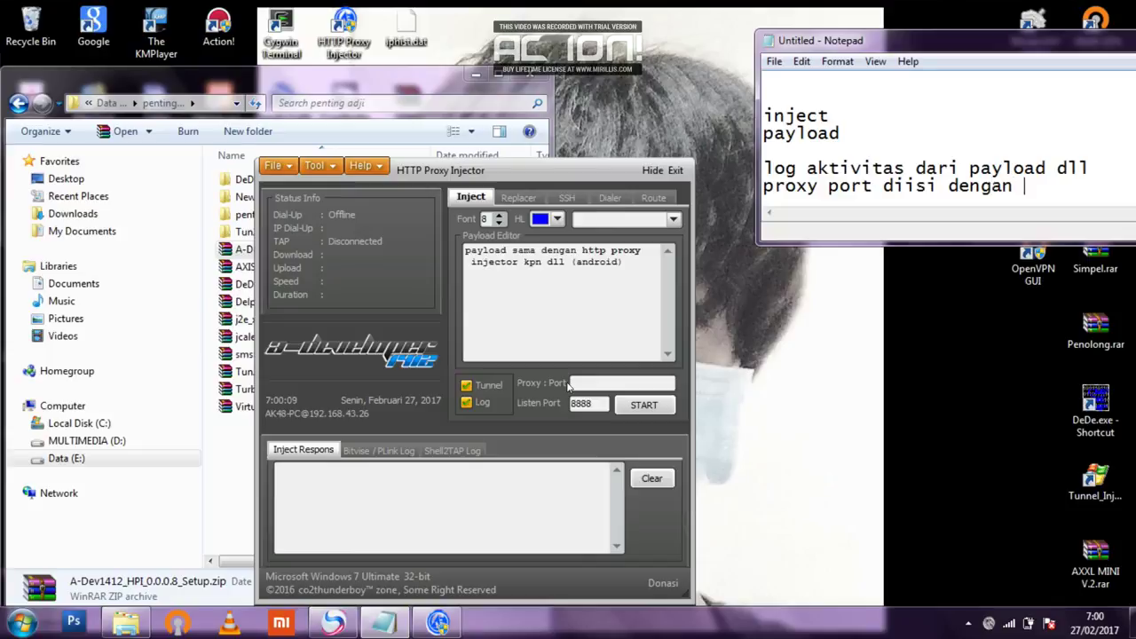
pyautogui.press('BackSpace')
pyautogui.press('BackSpace')
pyautogui.press('BackSpace')
pyautogui.press('BackSpace')
pyautogui.press('BackSpace')
pyautogui.press('BackSpace')
pyautogui.write('s')
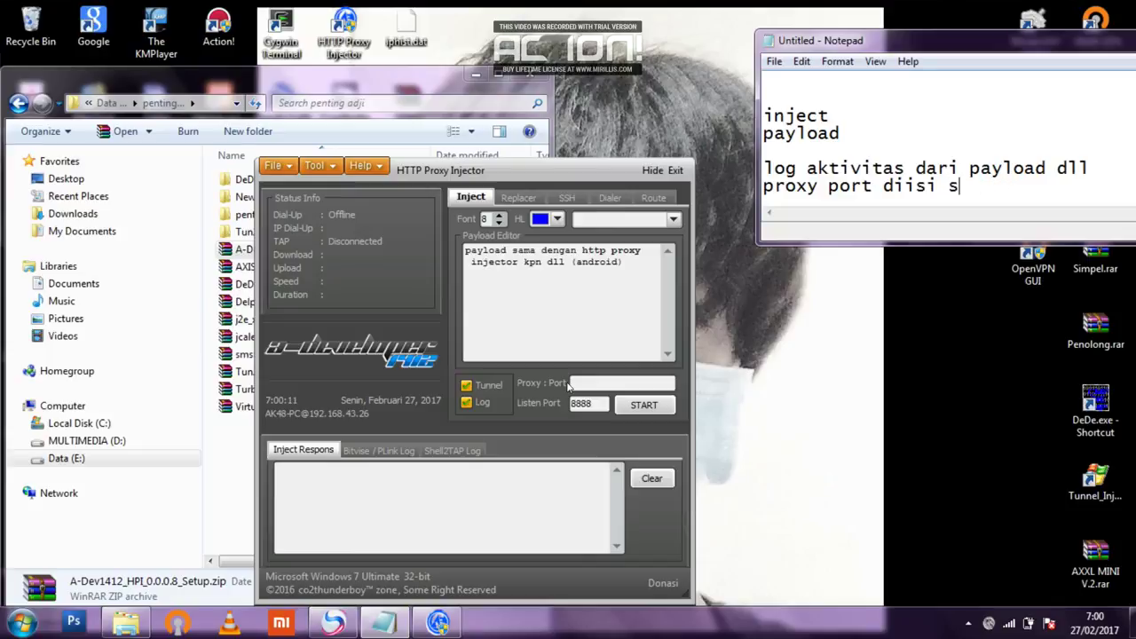
pyautogui.write('esuai proxy ')
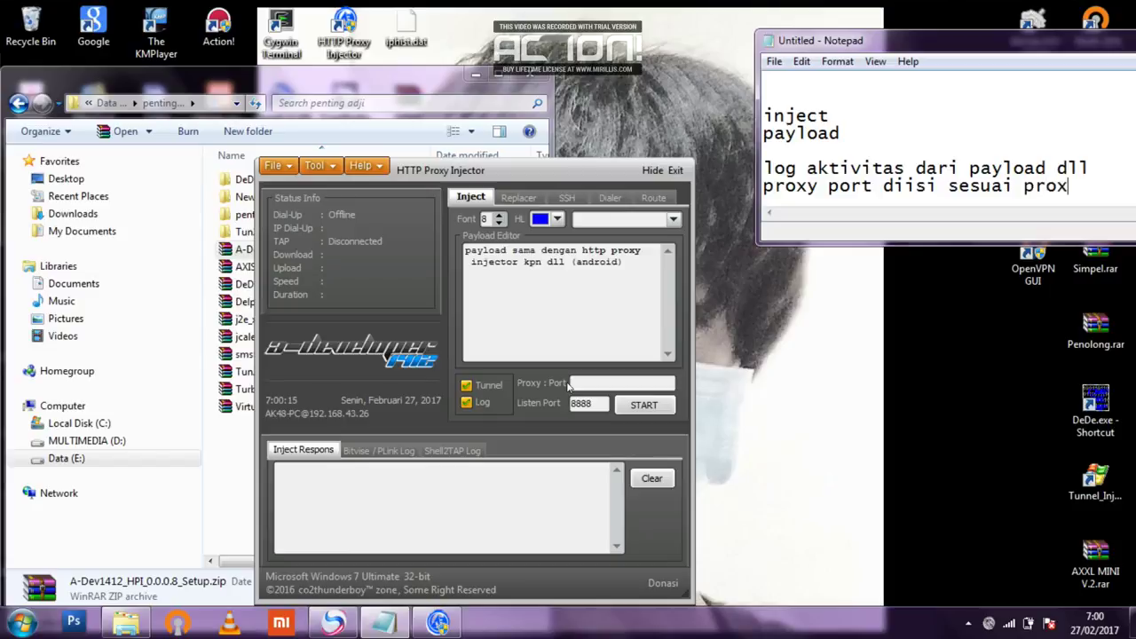
pyautogui.write('port')
pyautogui.press('Return')
pyautogui.write('simcar')
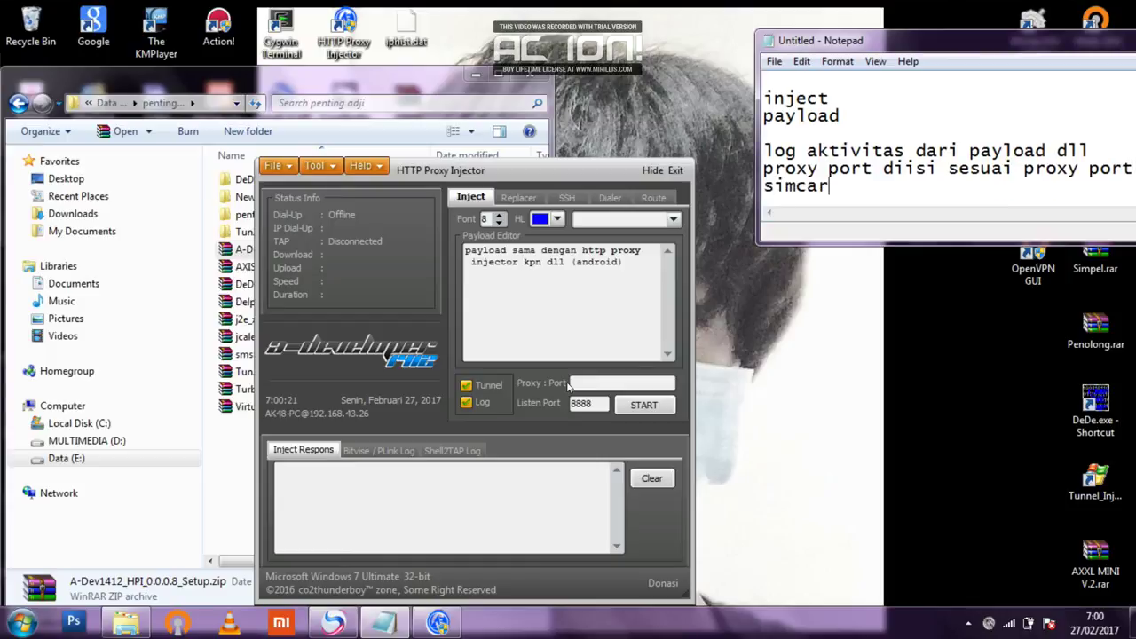
pyautogui.write('d anda')
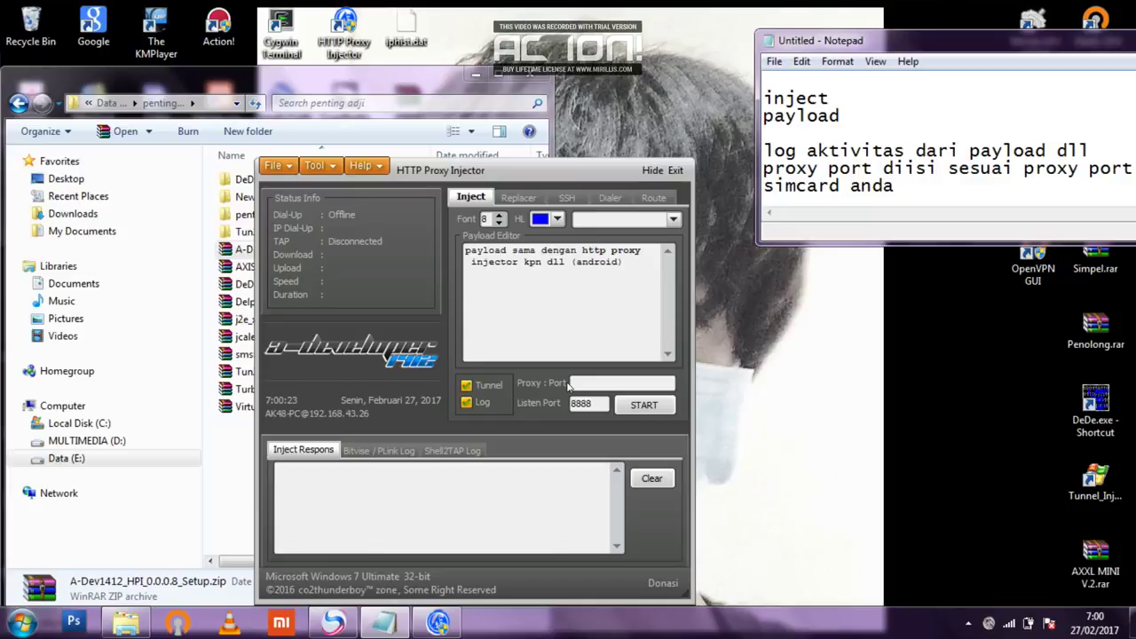
pyautogui.write('/ squid juga bisa')
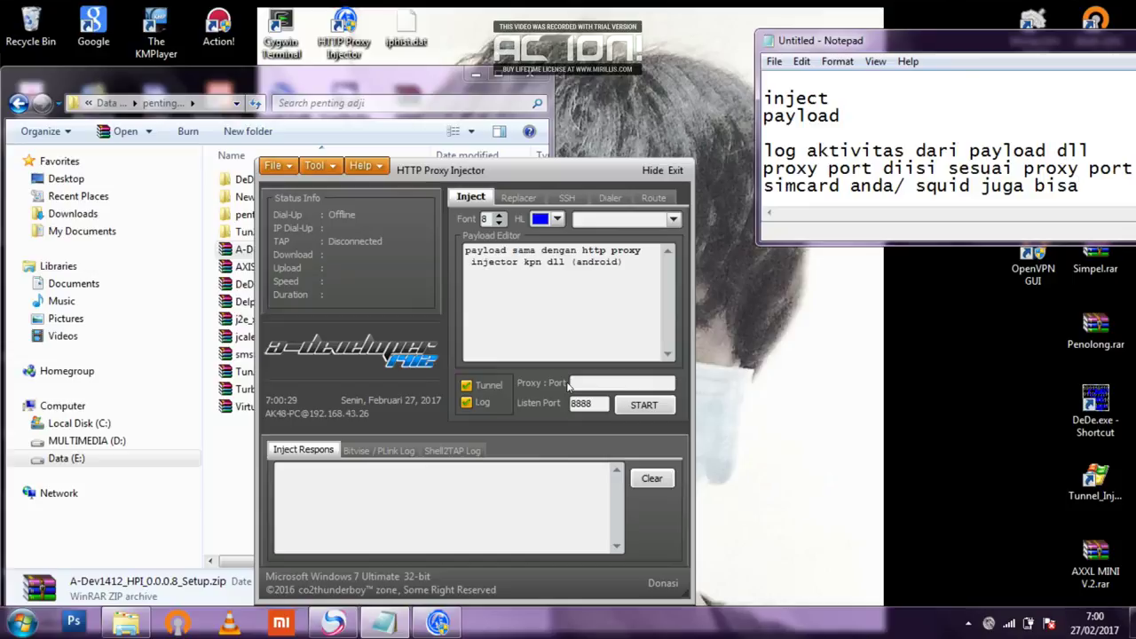
pyautogui.press('Return')
pyautogui.press('Return')
pyautogui.write('liste')
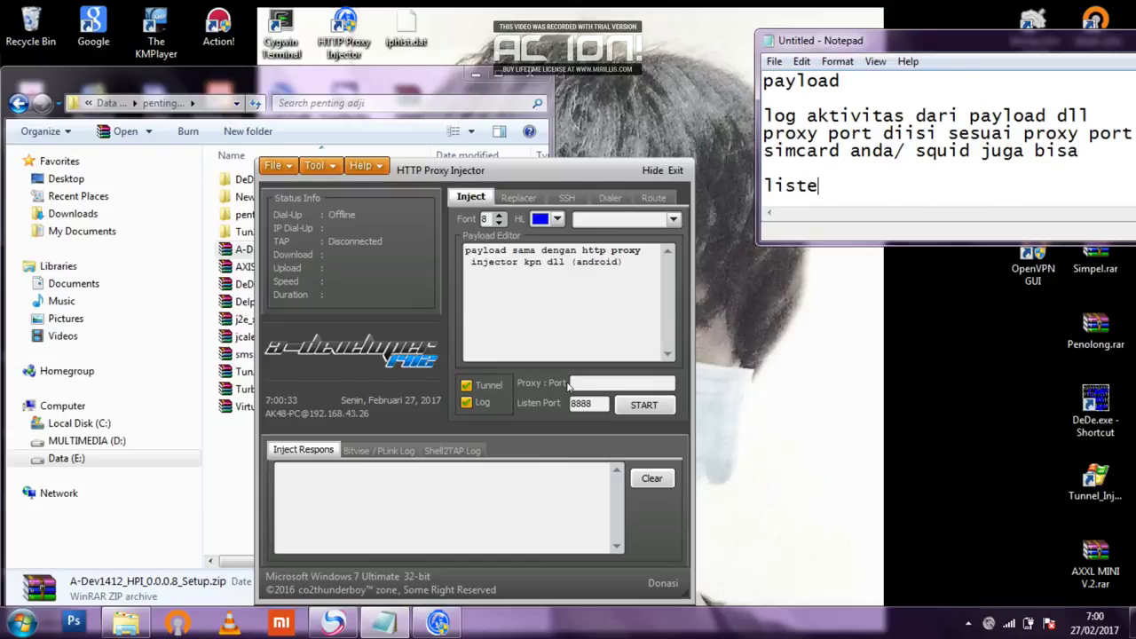
pyautogui.write('n port biar saja 888')
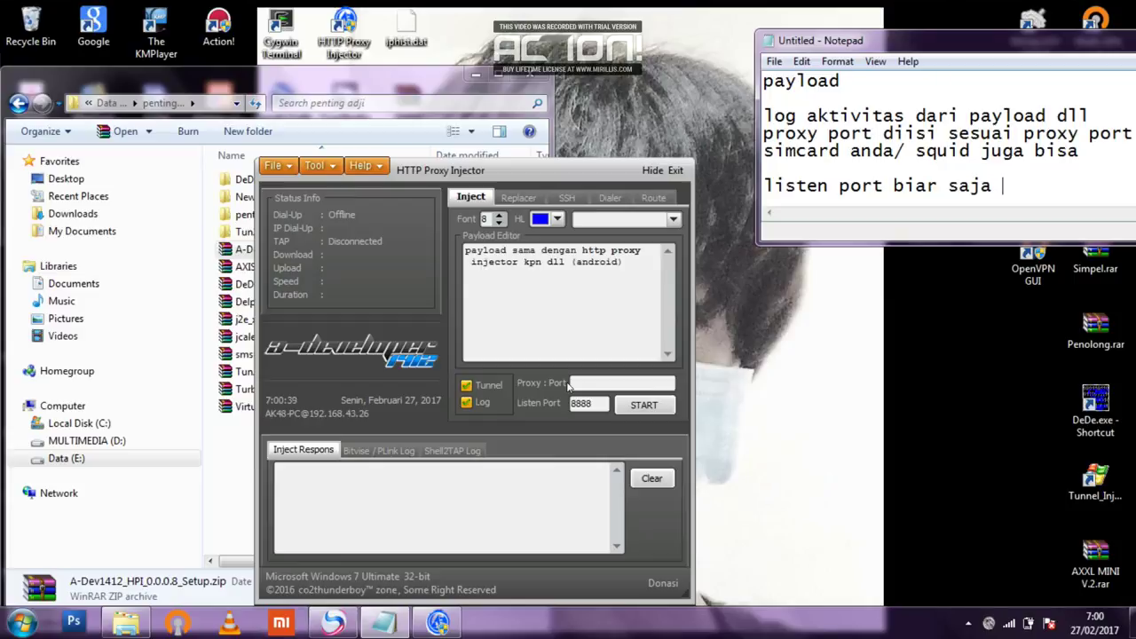
pyautogui.write('8')
# Point out the Listen Port 8888 and Proxy : Port fields against the notes.
pyautogui.moveTo(812, 185); pyautogui.dragTo(787, 315)
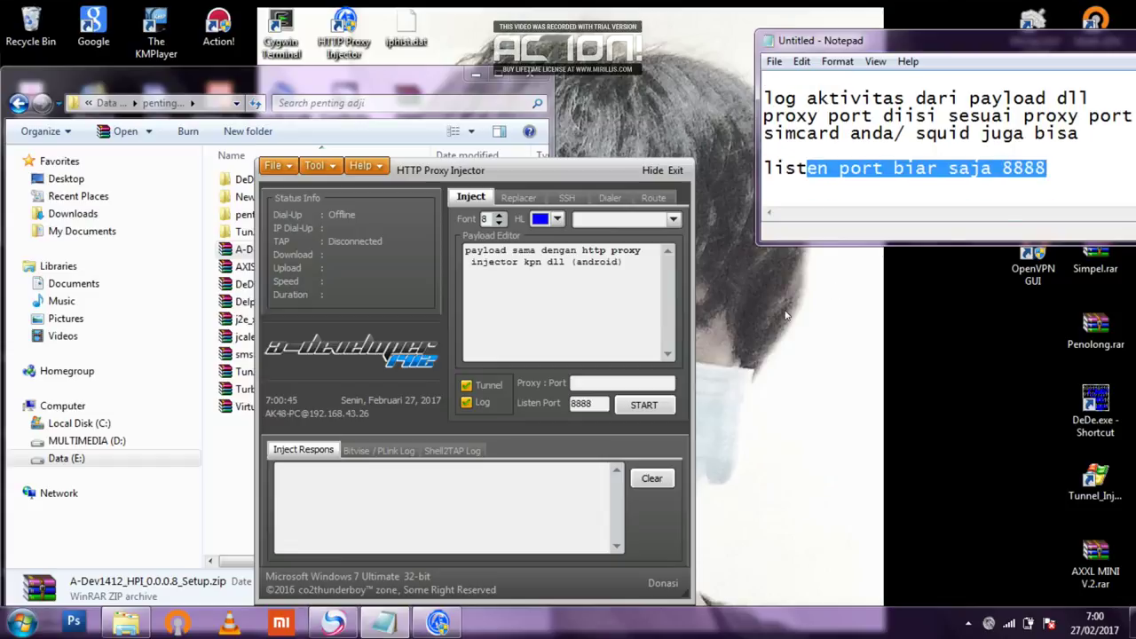
pyautogui.click(595, 403)
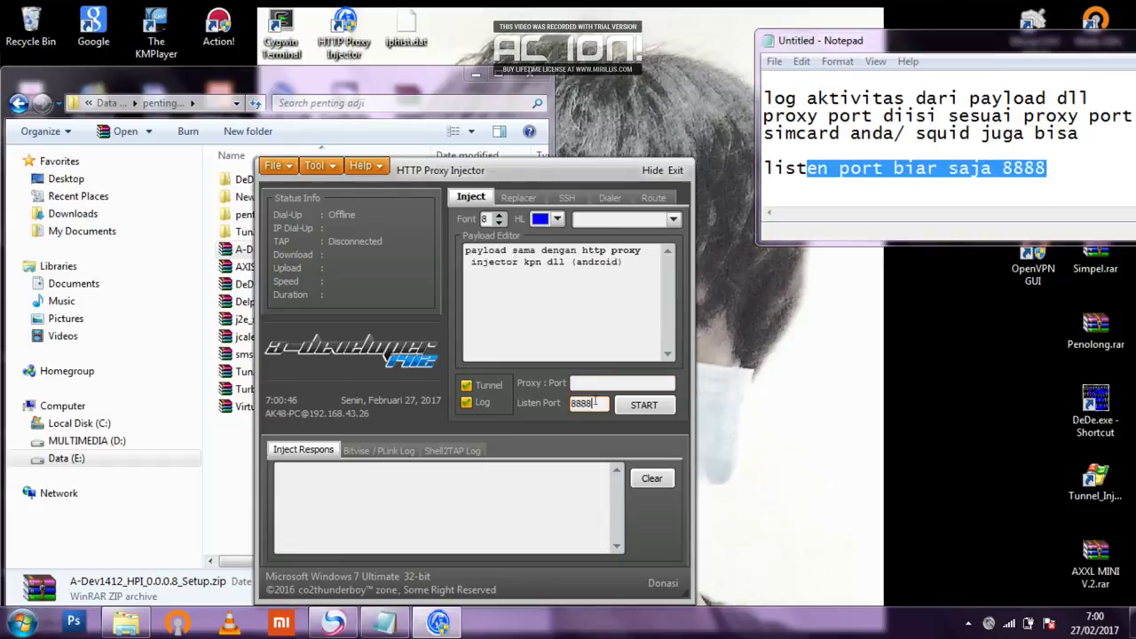
pyautogui.hotkey('shift', 'Tab')
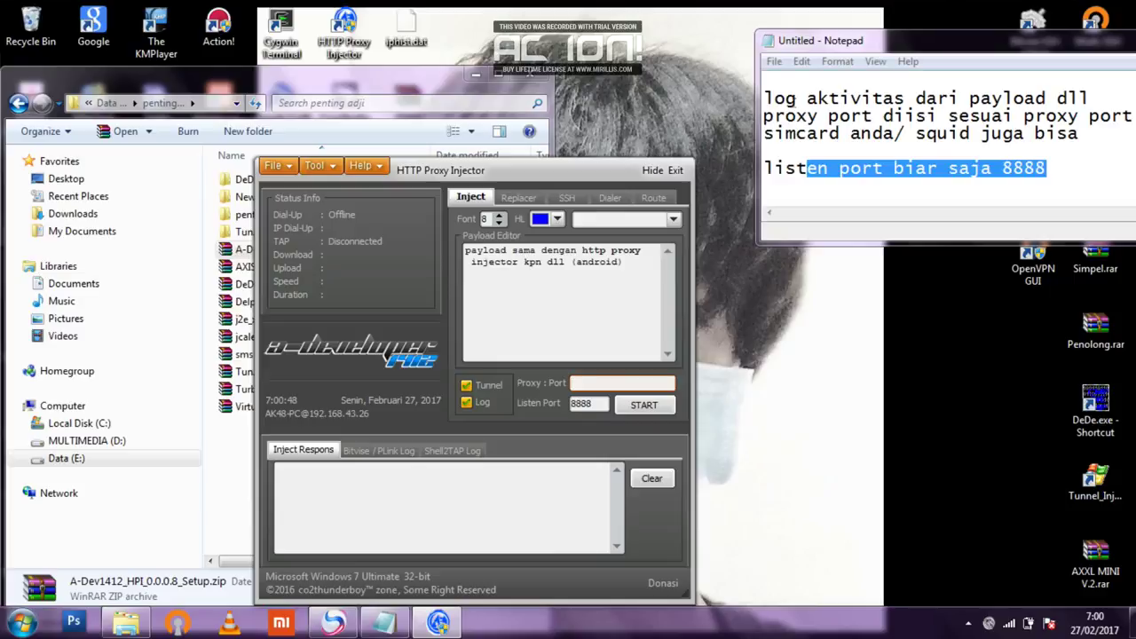
pyautogui.moveTo(775, 116); pyautogui.dragTo(1071, 125)
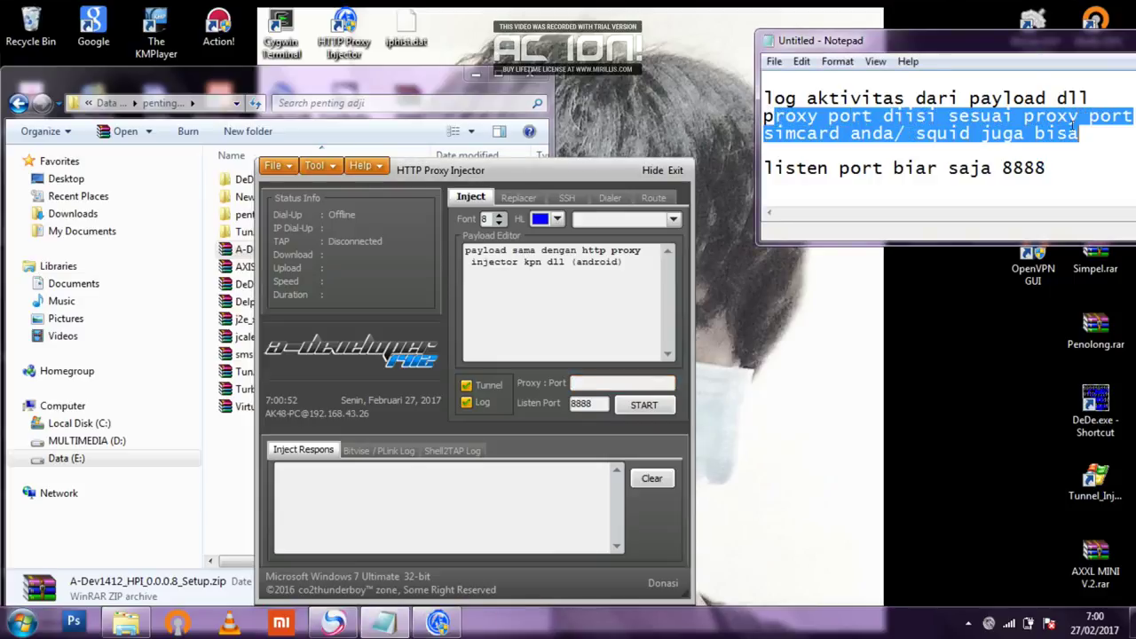
pyautogui.click(594, 382)
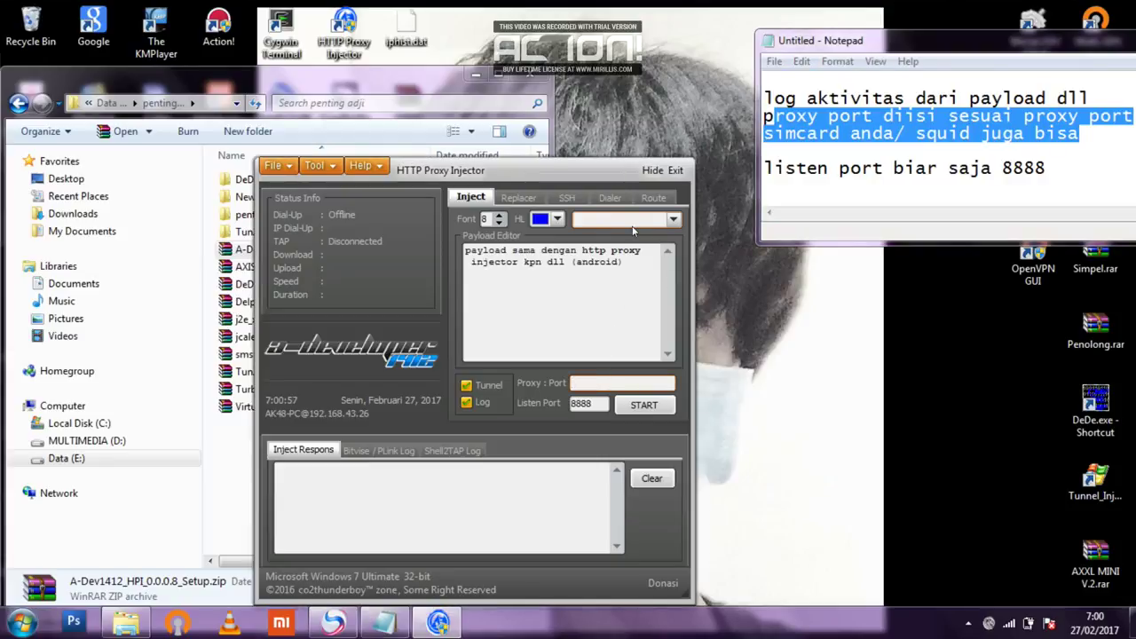
# Replace the payload text with 'yang diatas cmn jenis tulisan saja'.
pyautogui.click(674, 221)
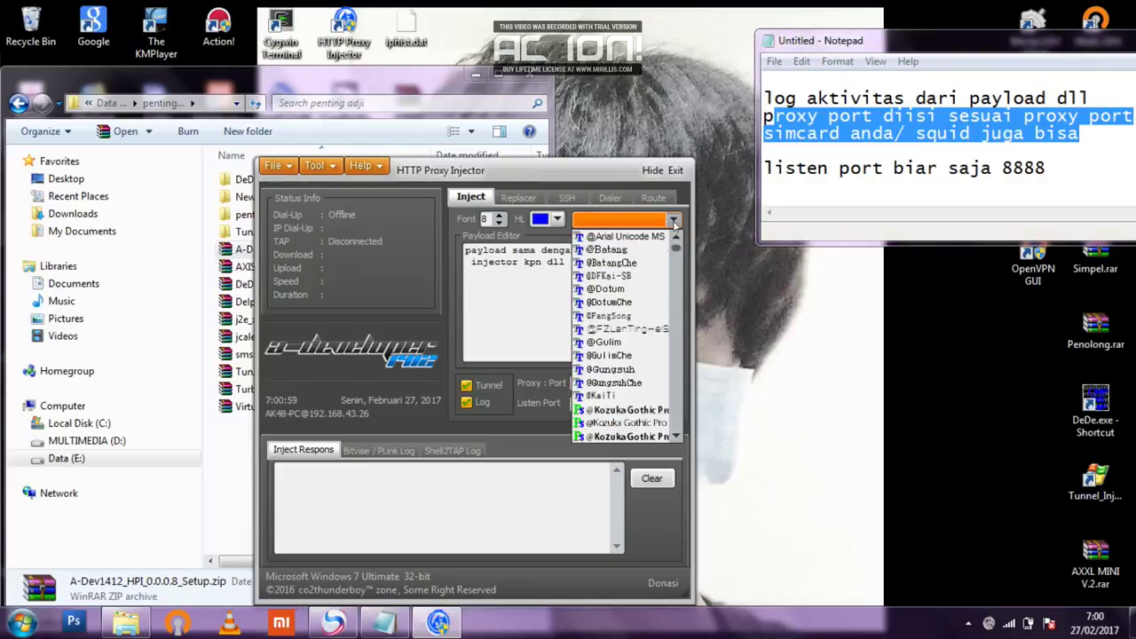
pyautogui.click(621, 342)
pyautogui.rightClick(620, 344)
pyautogui.click(598, 277)
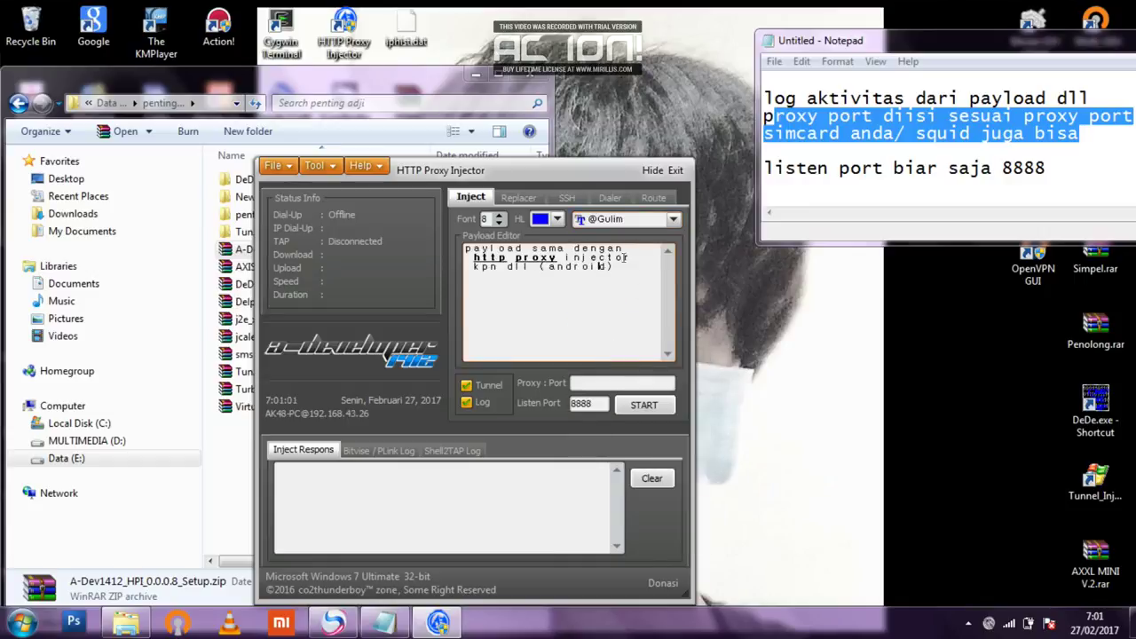
pyautogui.moveTo(633, 255); pyautogui.dragTo(518, 250)
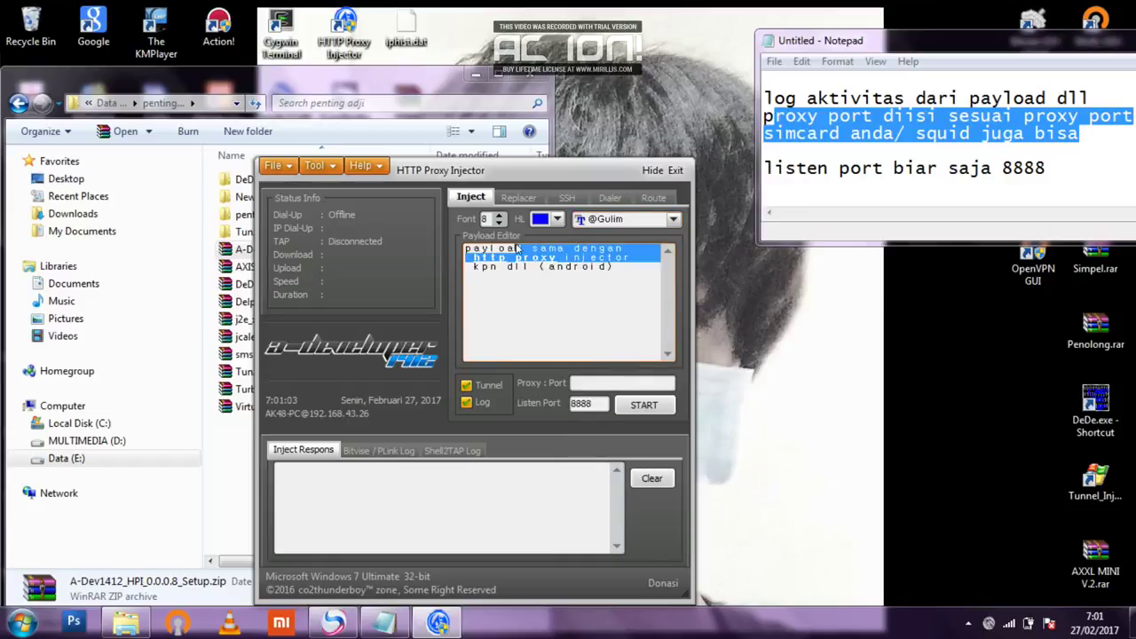
pyautogui.hotkey('ctrl', 'a')
pyautogui.write('yang ')
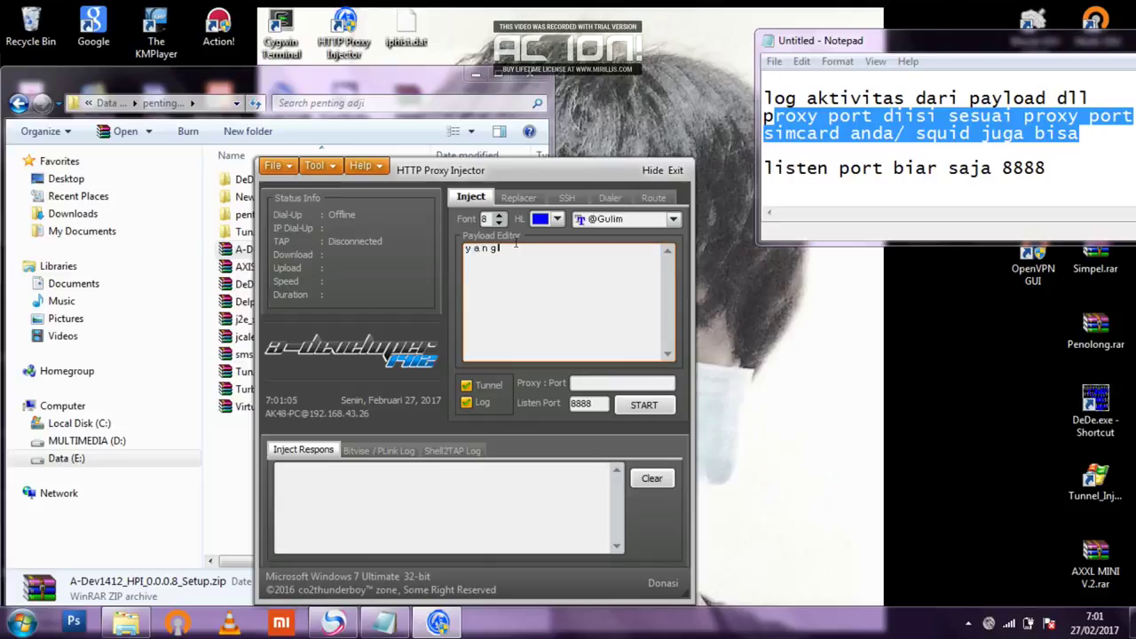
pyautogui.write('diatas ')
pyautogui.write('cmn ')
pyautogui.write('jenis tul')
pyautogui.write('isan saja')
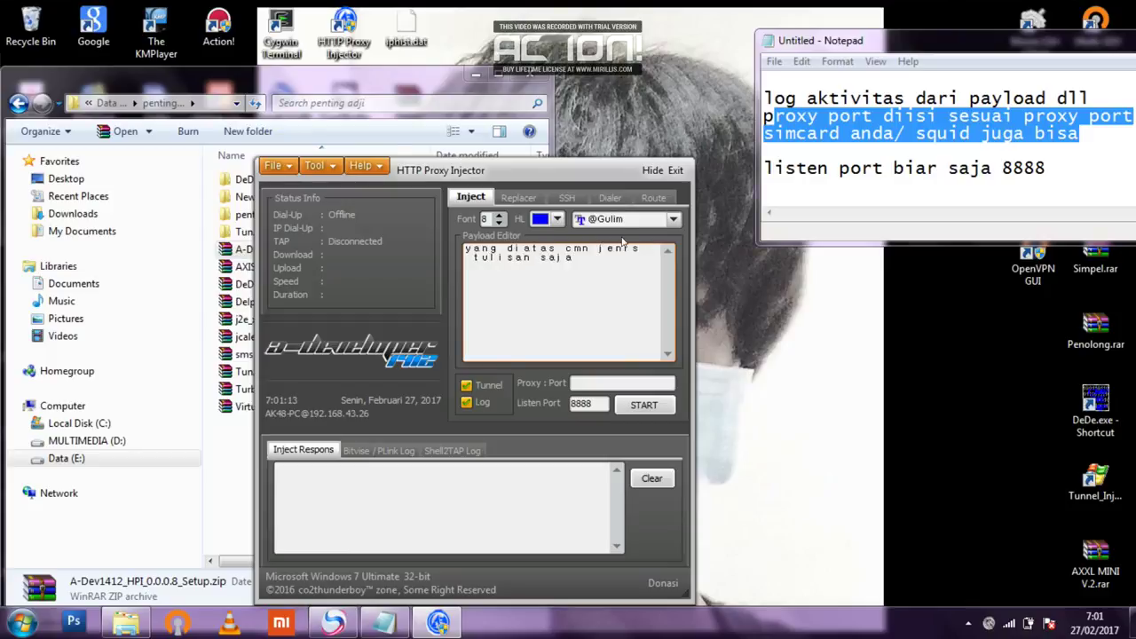
# Set the payload font to Kozuka Gothic and the highlight colour to magenta.
pyautogui.click(670, 221)
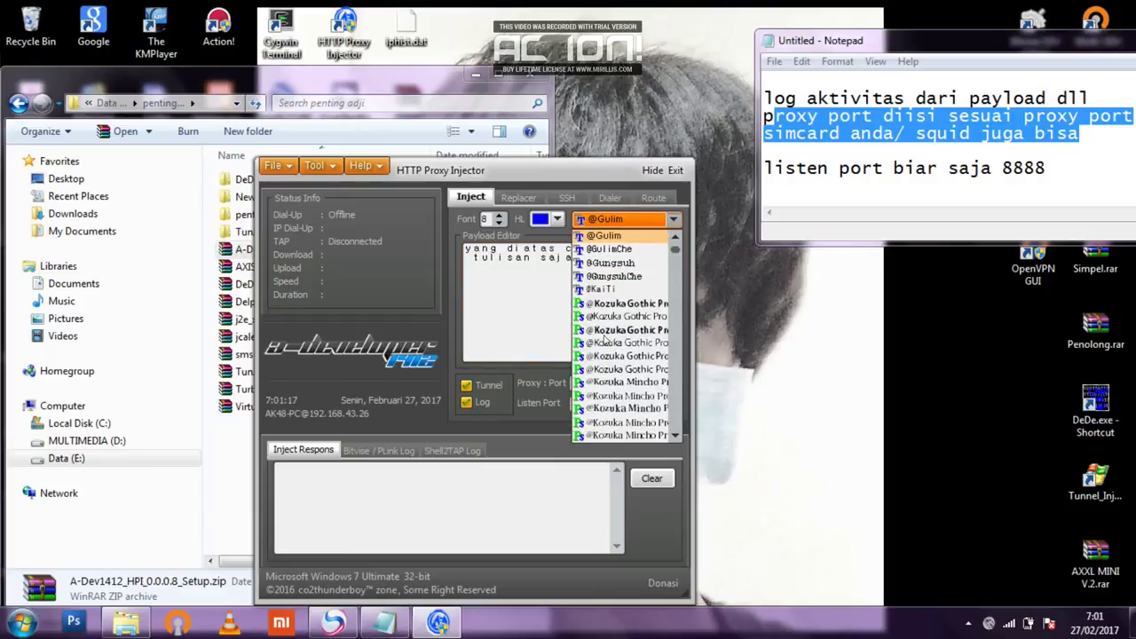
pyautogui.click(609, 342)
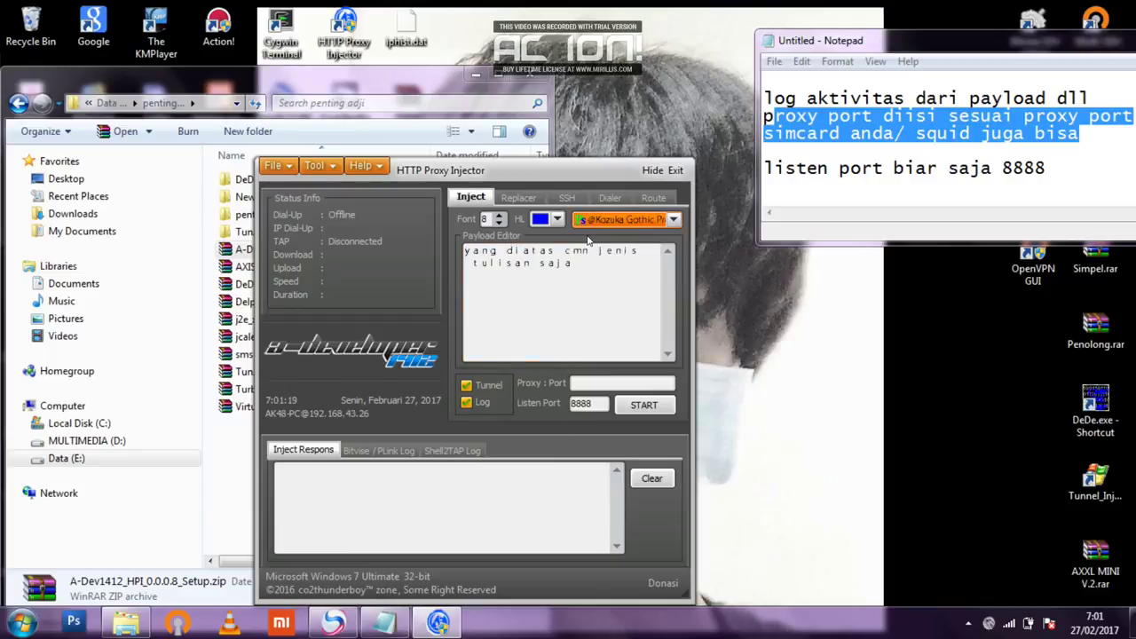
pyautogui.click(557, 220)
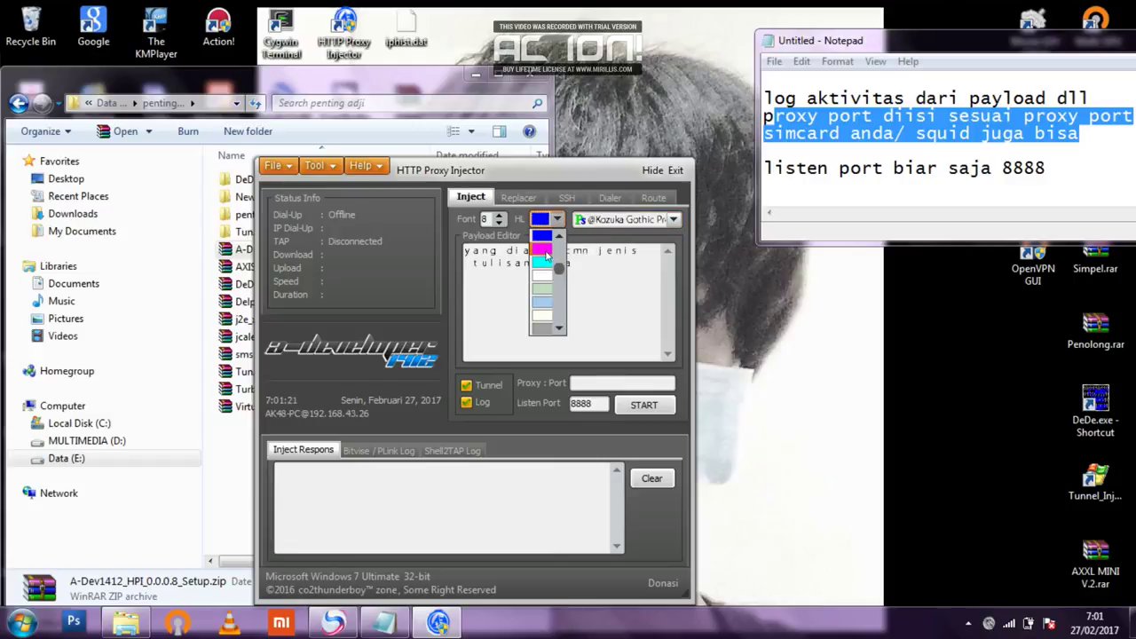
pyautogui.click(542, 250)
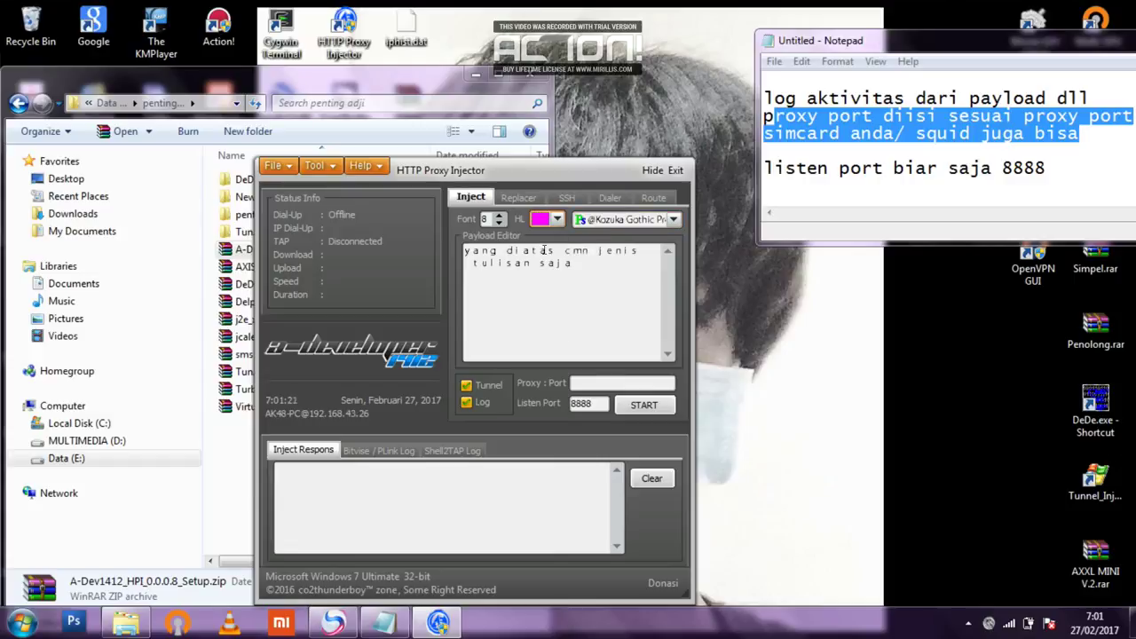
# Show the SSH settings and clear all the old notes in Notepad.
pyautogui.click(569, 199)
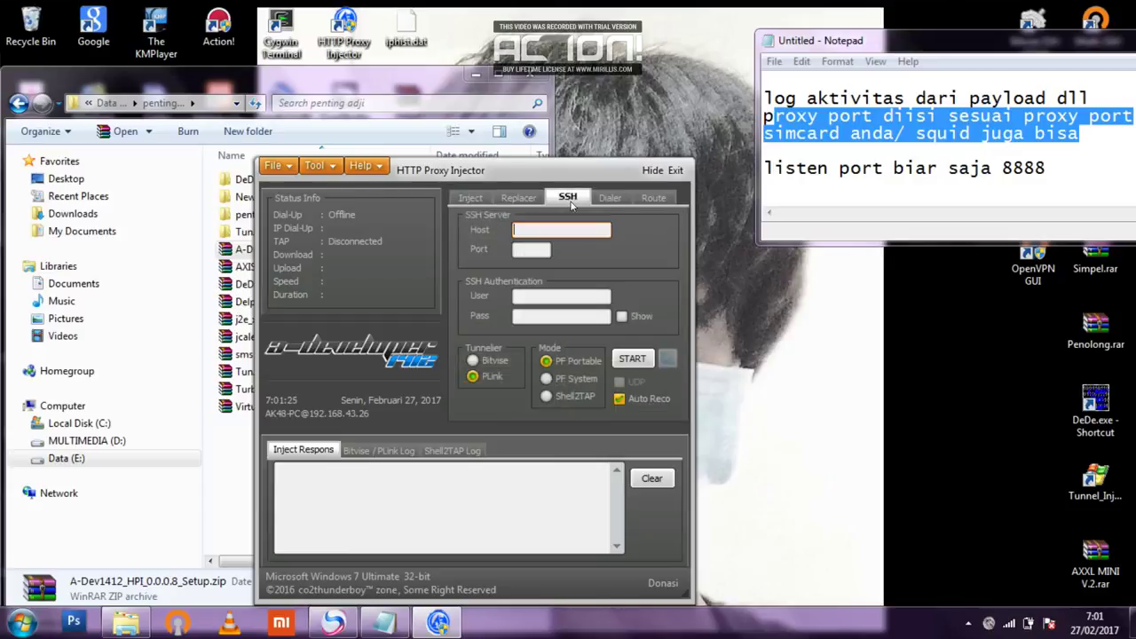
pyautogui.click(863, 177)
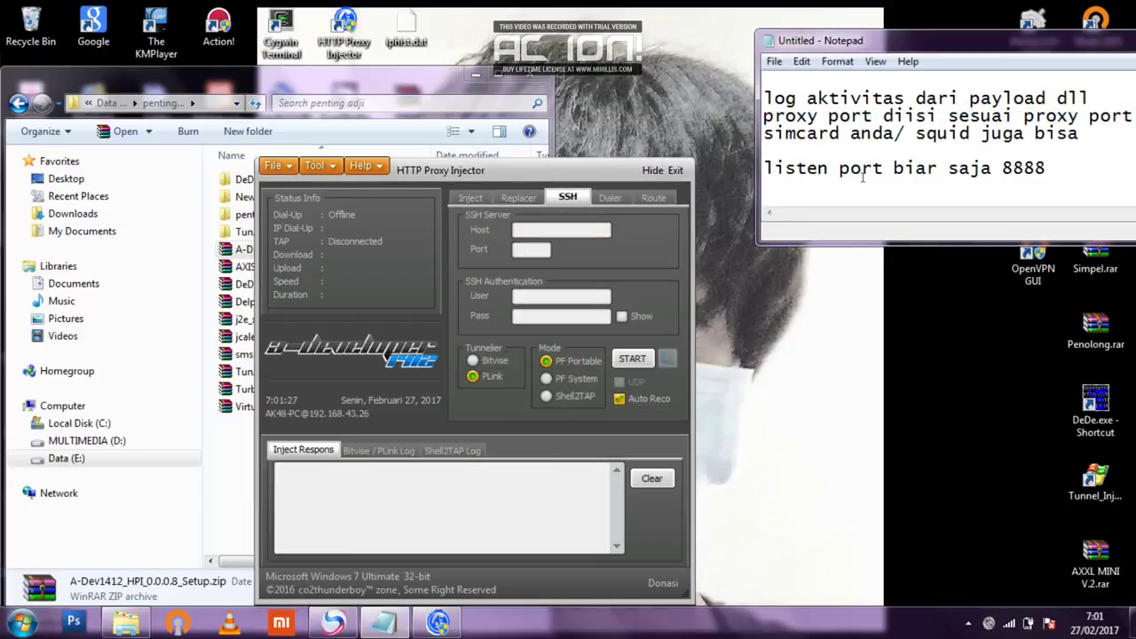
pyautogui.hotkey('ctrl', 'a')
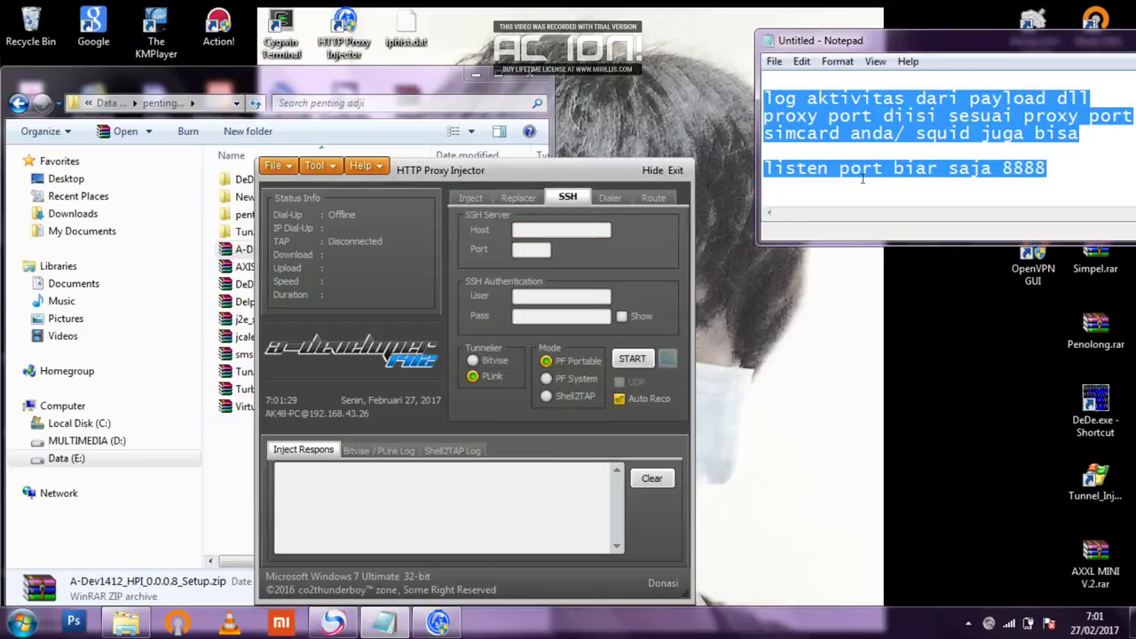
pyautogui.press('BackSpace')
pyautogui.write('ssh ')
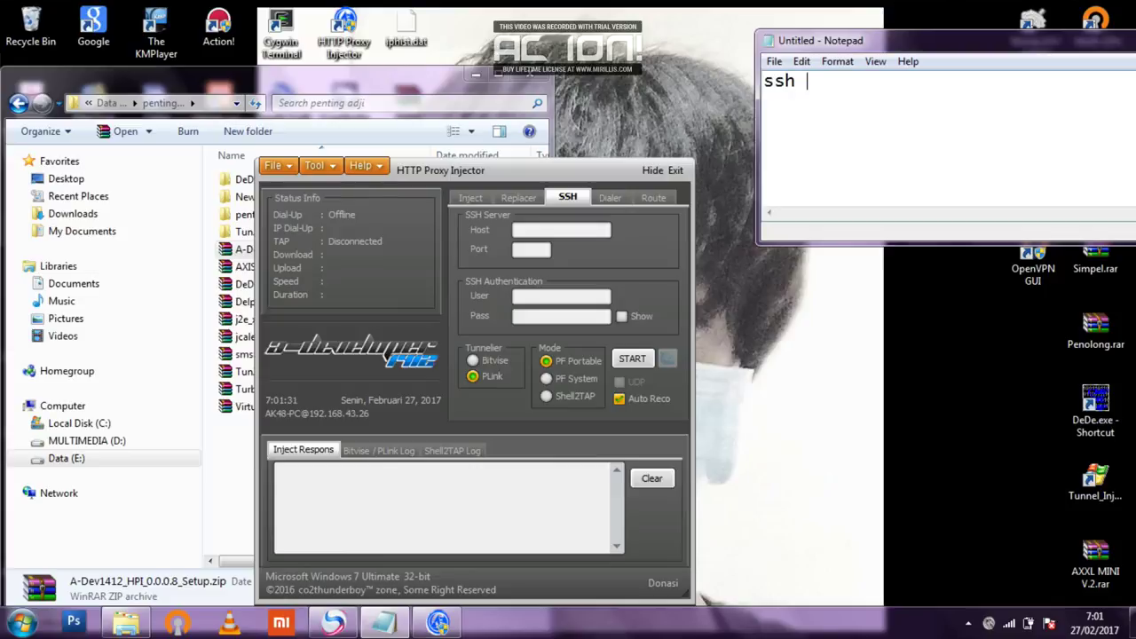
pyautogui.write('diisi')
pyautogui.hotkey('ctrl', 'a')
pyautogui.press('BackSpace')
# Type the SSH notes: 'di table ssh', 'host ssh port ssh', 'user ssh pass user ssh'.
pyautogui.write('di table ssh')
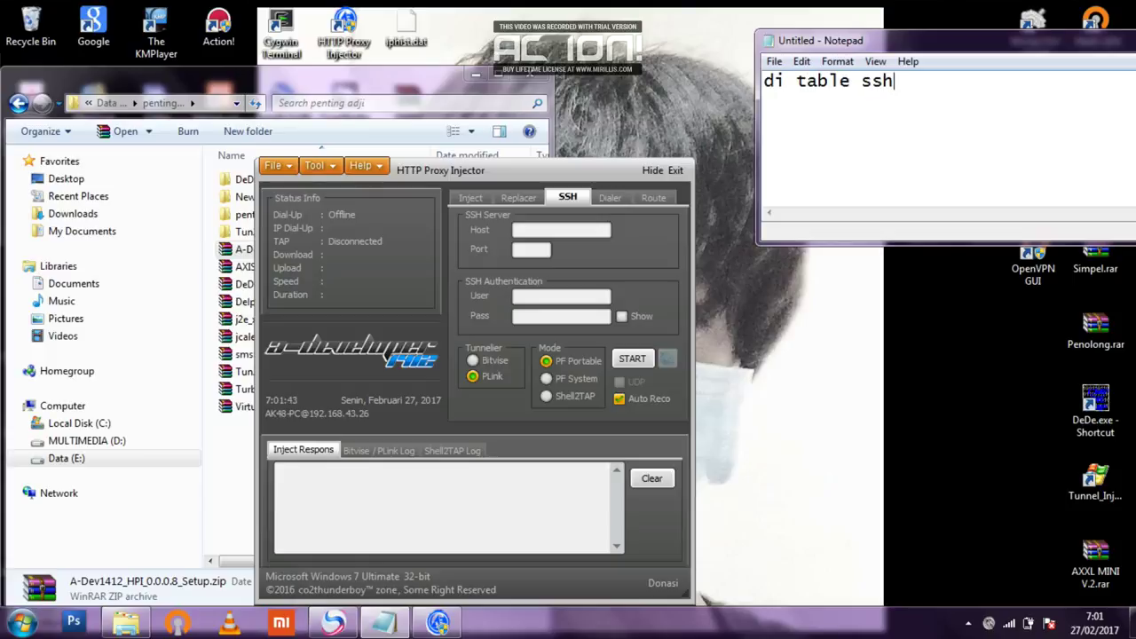
pyautogui.press('Return')
pyautogui.write('host ssh ')
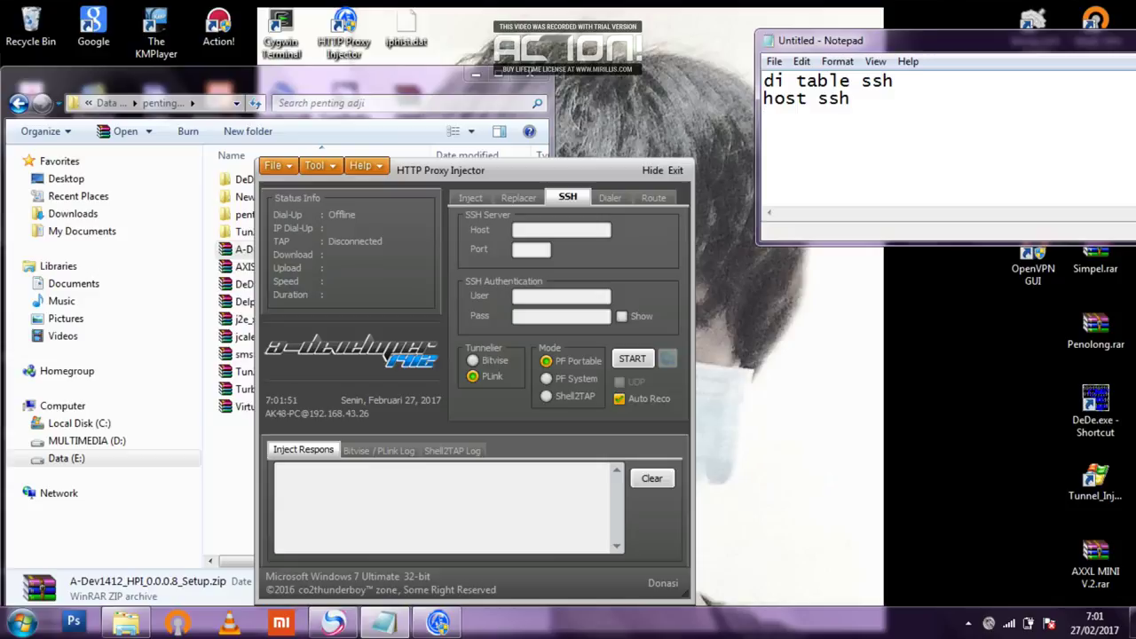
pyautogui.write('port ssh')
pyautogui.press('Return')
pyautogui.write('user ssh ')
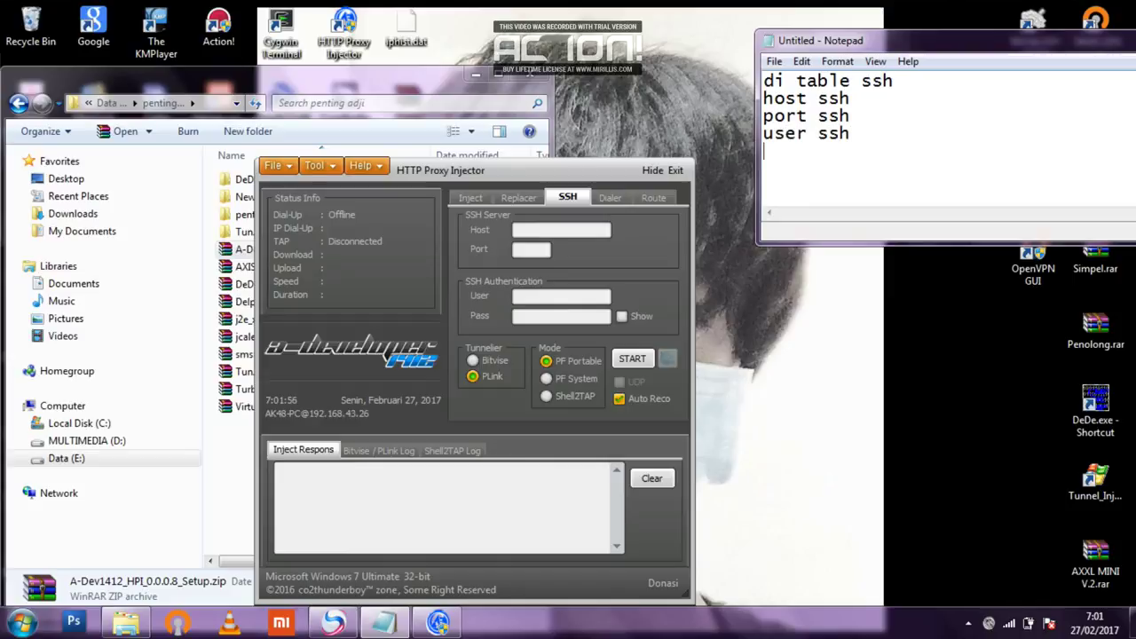
pyautogui.write('pass use')
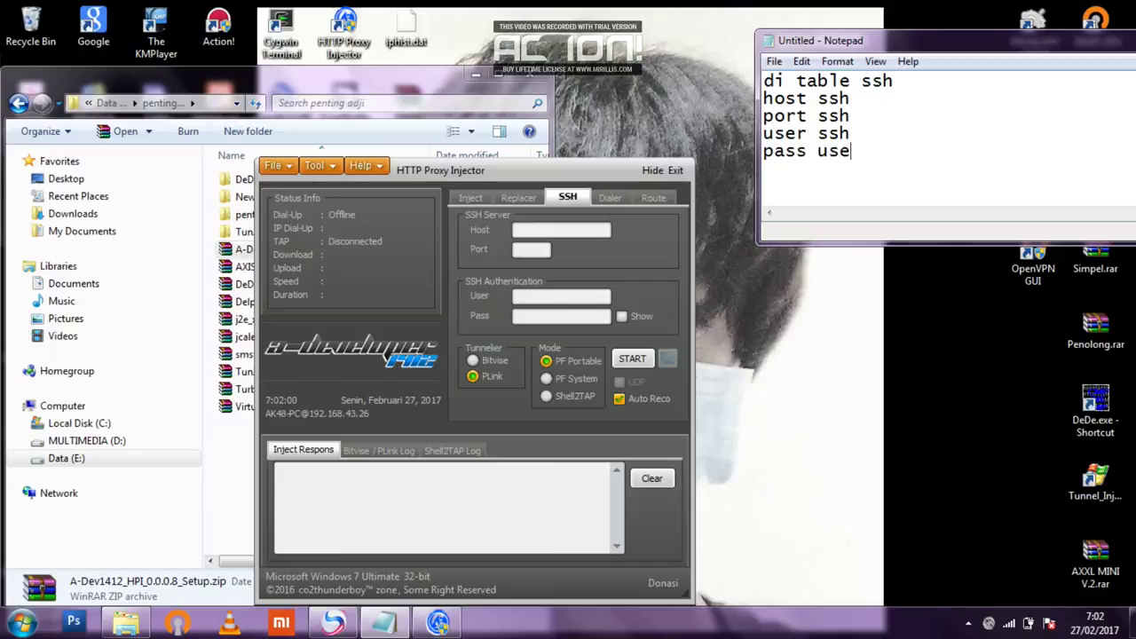
pyautogui.write('r ssh')
pyautogui.press('Return')
pyautogui.press('Return')
# Add the lines 'tunnelier' and 'bisa pake bitvise/plink' to the SSH notes.
pyautogui.write('tunnellir')
pyautogui.press('BackSpace')
pyautogui.press('BackSpace')
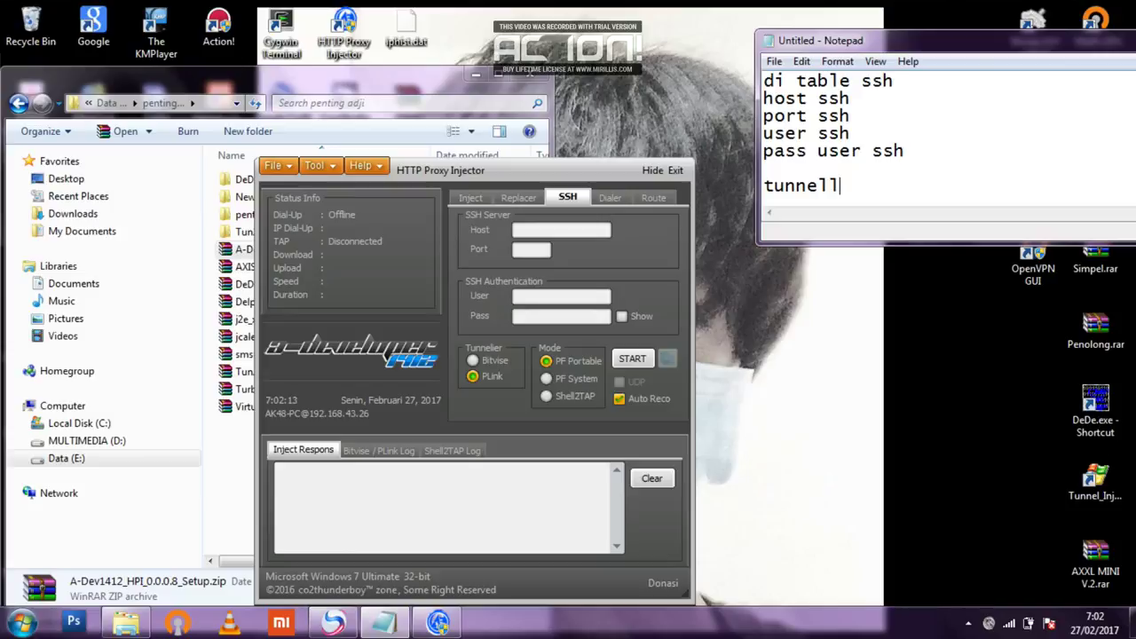
pyautogui.press('BackSpace')
pyautogui.write('ier ada')
pyautogui.press('BackSpace')
pyautogui.press('BackSpace')
pyautogui.press('BackSpace')
pyautogui.press('Return')
pyautogui.write('sal')
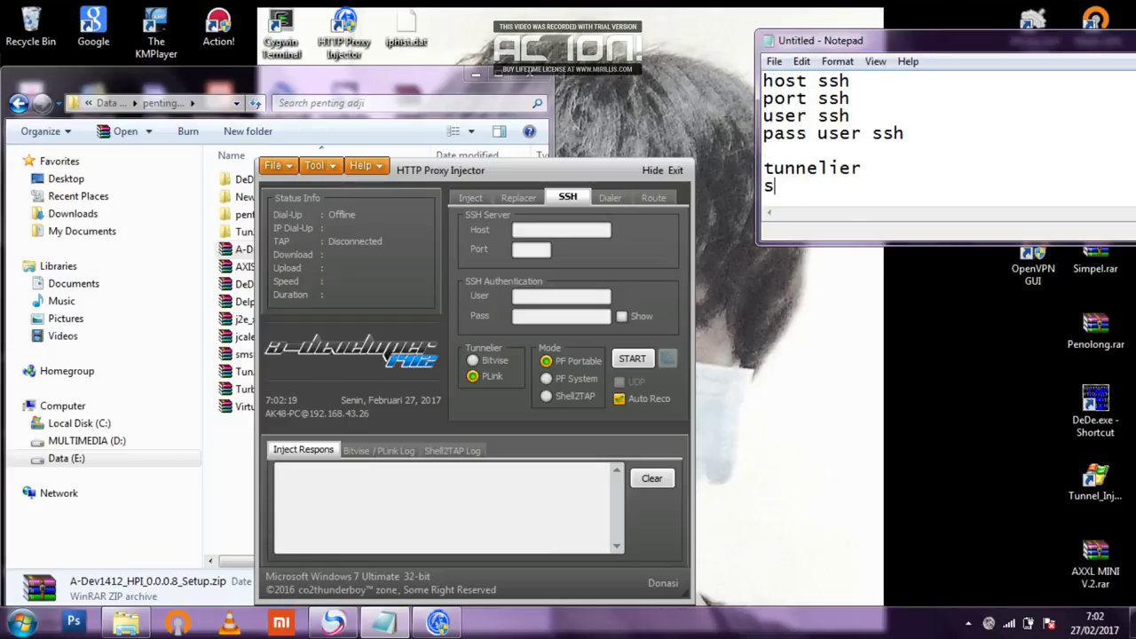
pyautogui.press('BackSpace')
pyautogui.press('BackSpace')
pyautogui.press('BackSpace')
pyautogui.write('bisa pak')
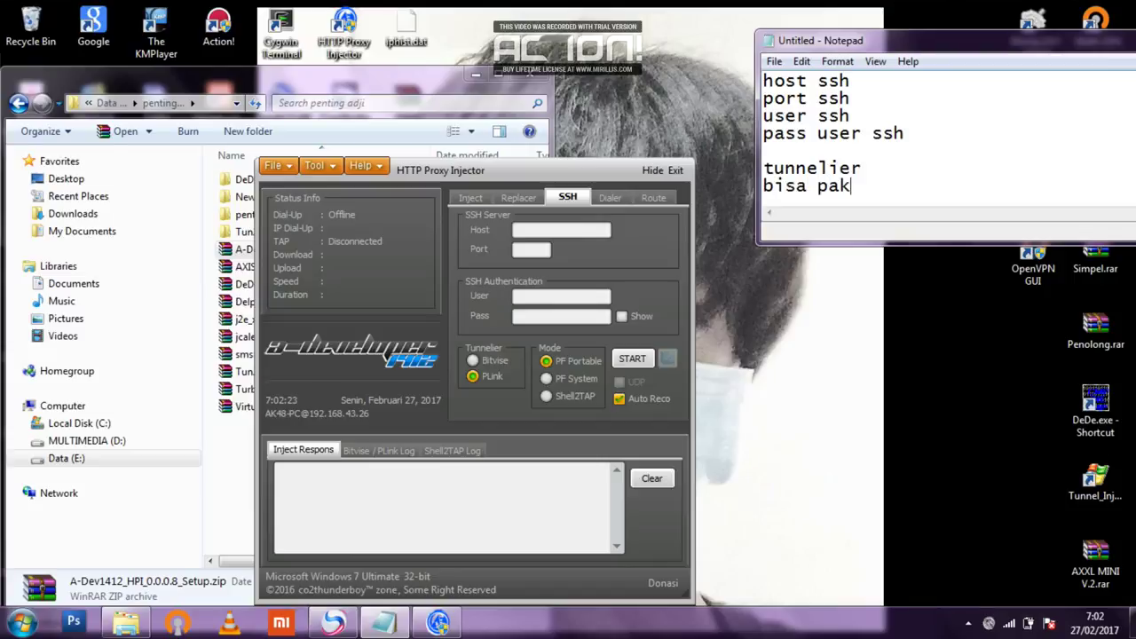
pyautogui.write('e bitvise/')
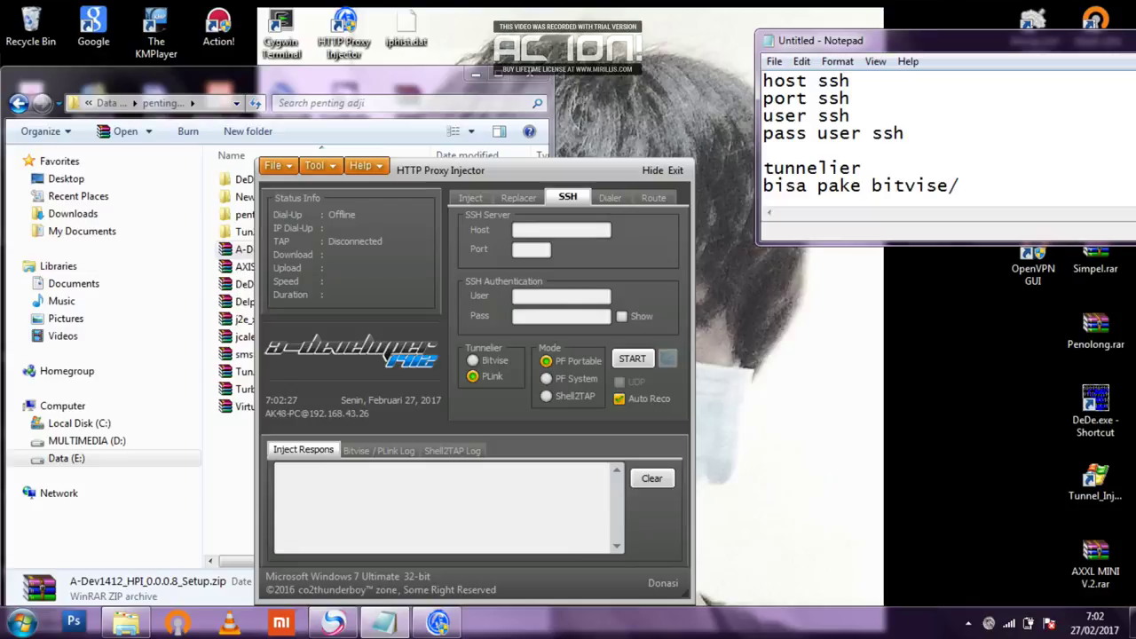
pyautogui.write('plink')
# Add 'mode pun bisa pilih salah satunya' and 'dan jangan lupa centang auto reco'.
pyautogui.press('Return')
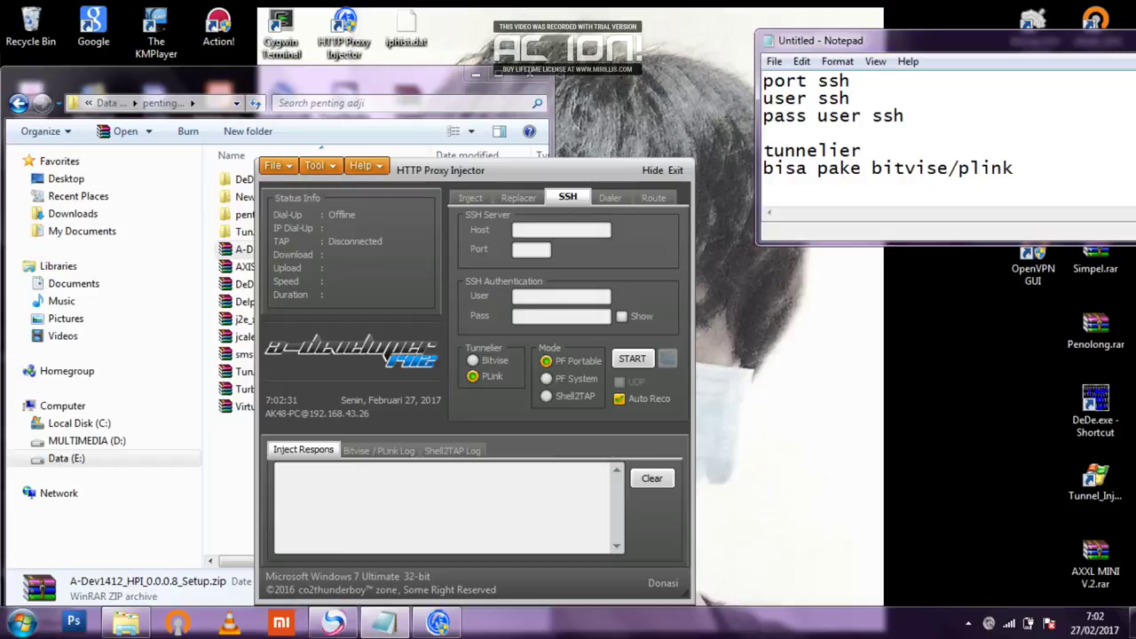
pyautogui.write('mode pun bisa pilih salah satunya')
pyautogui.press('Return')
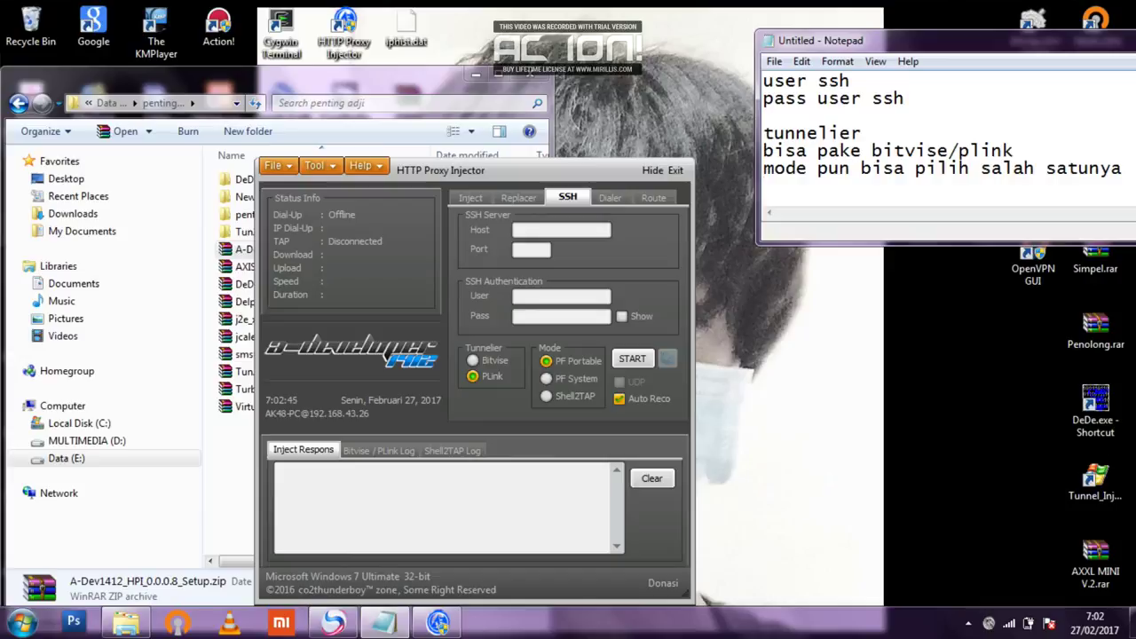
pyautogui.write('dan jangan lup')
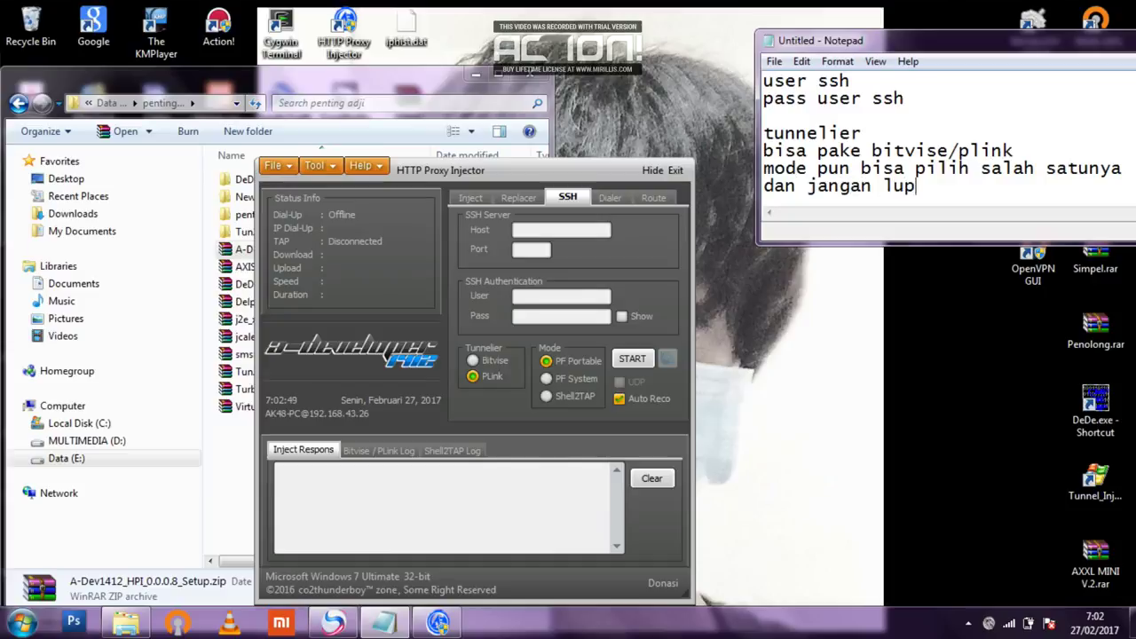
pyautogui.write('a centang')
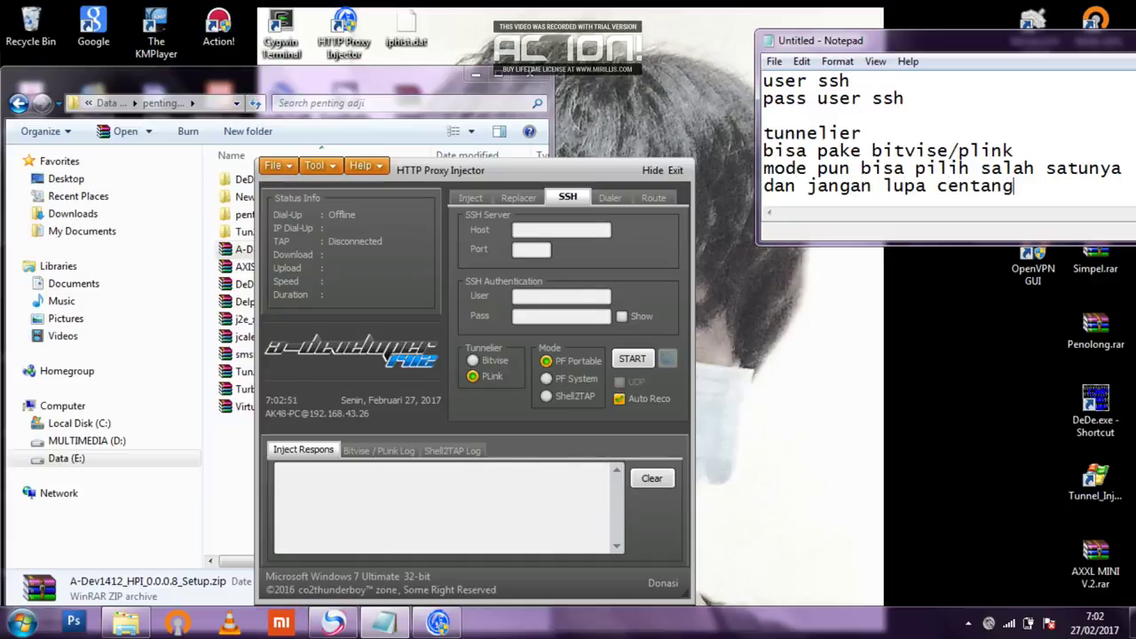
pyautogui.write(' auto rec')
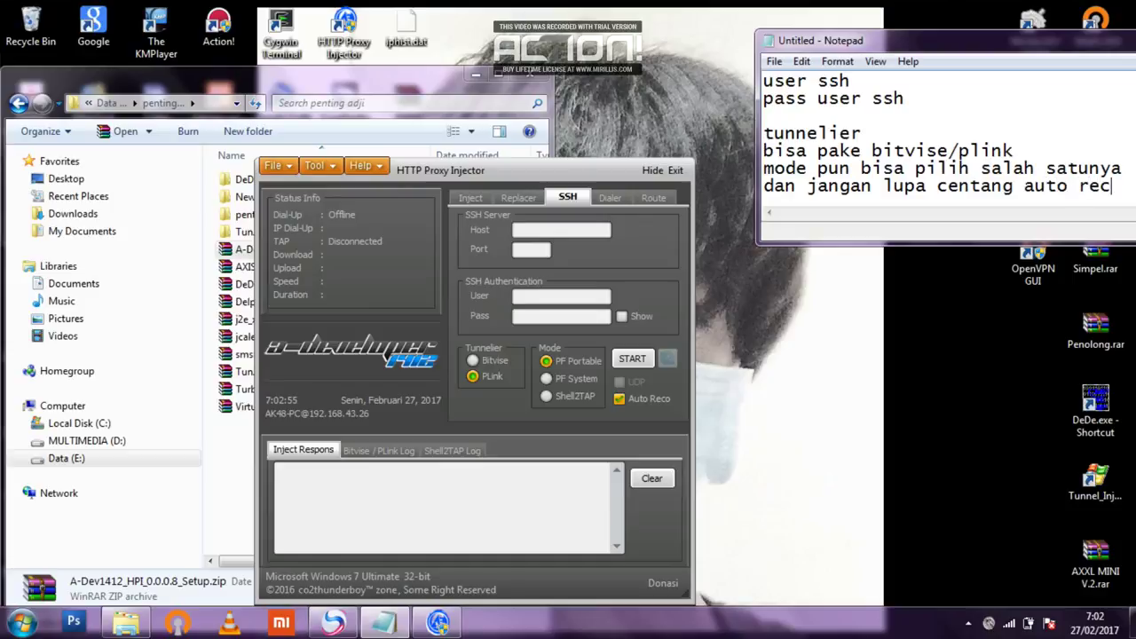
pyautogui.write('o')
pyautogui.press('Return')
pyautogui.press('Return')
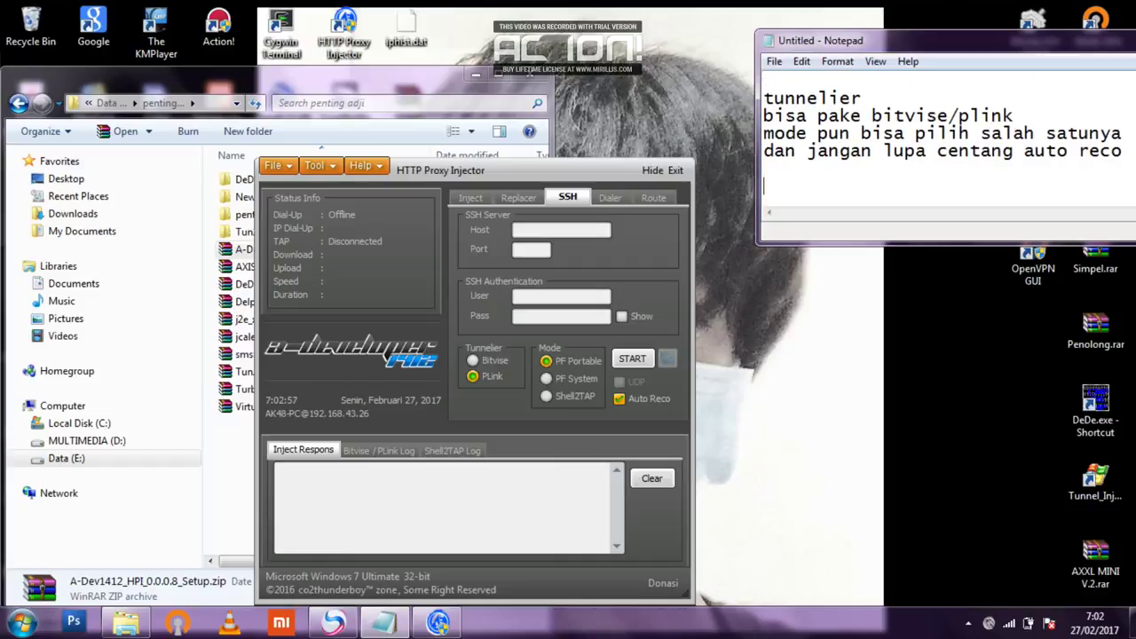
# View the Dialer tab and note 'dialer untuk yang menggunakan modem (dial-up)'.
pyautogui.click(610, 197)
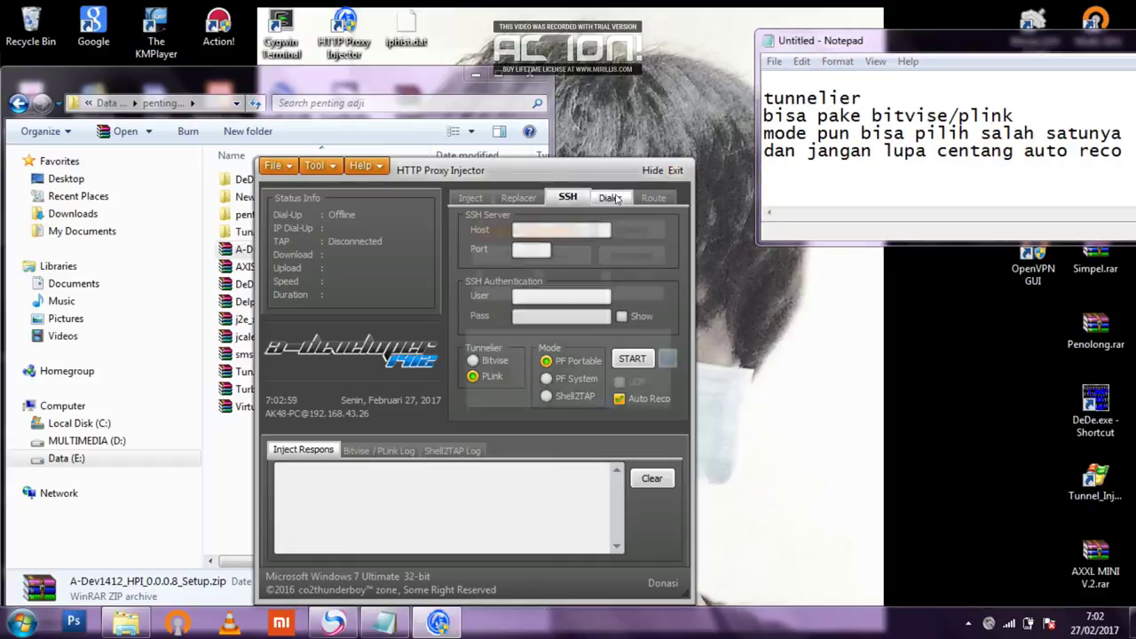
pyautogui.click(766, 188)
pyautogui.write('dialer')
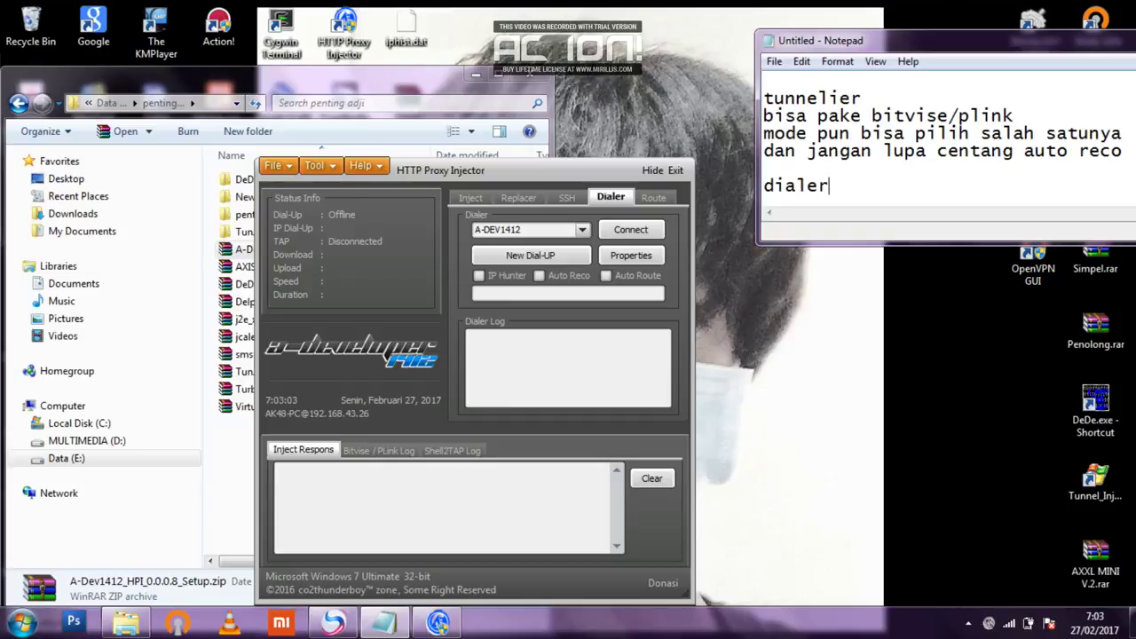
pyautogui.write(' untuk')
pyautogui.write('yang menggu')
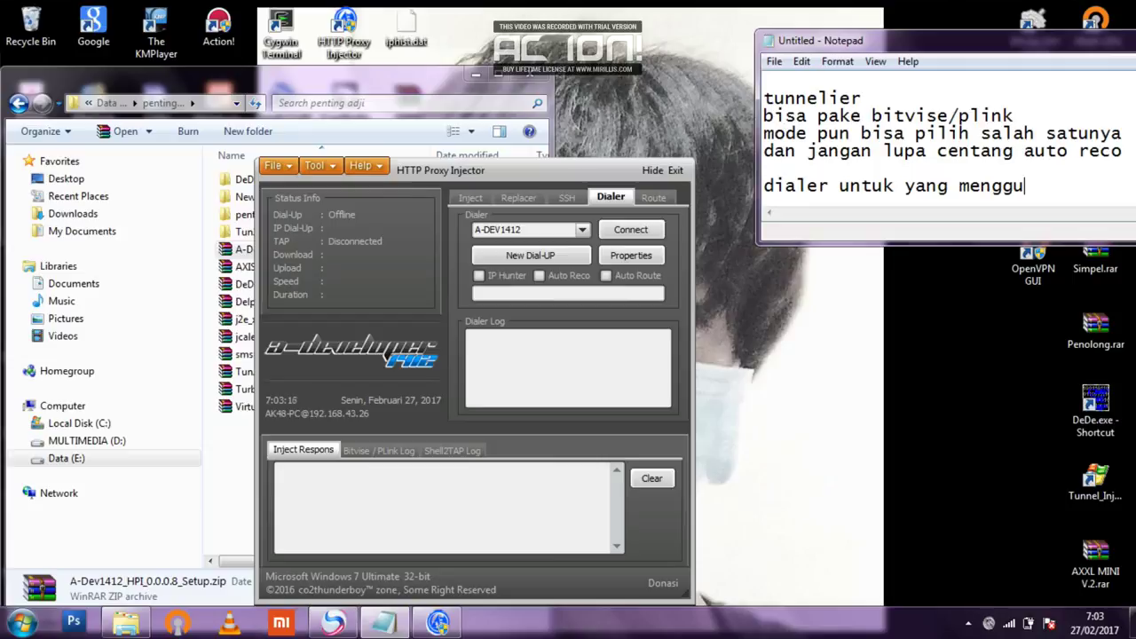
pyautogui.write('nakan modem')
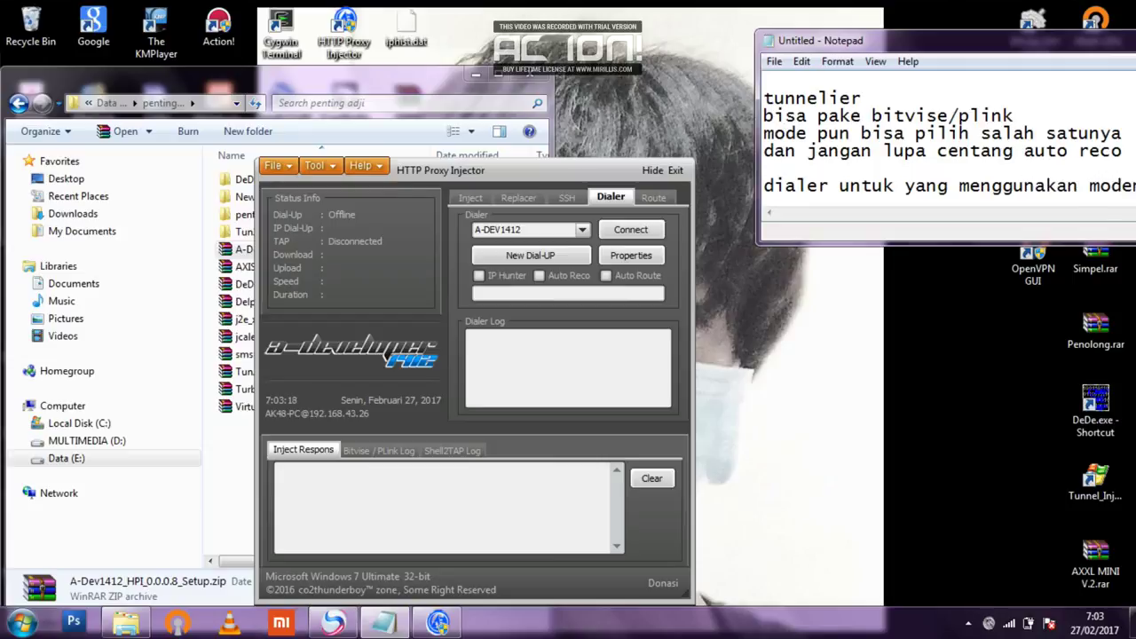
pyautogui.press('Return')
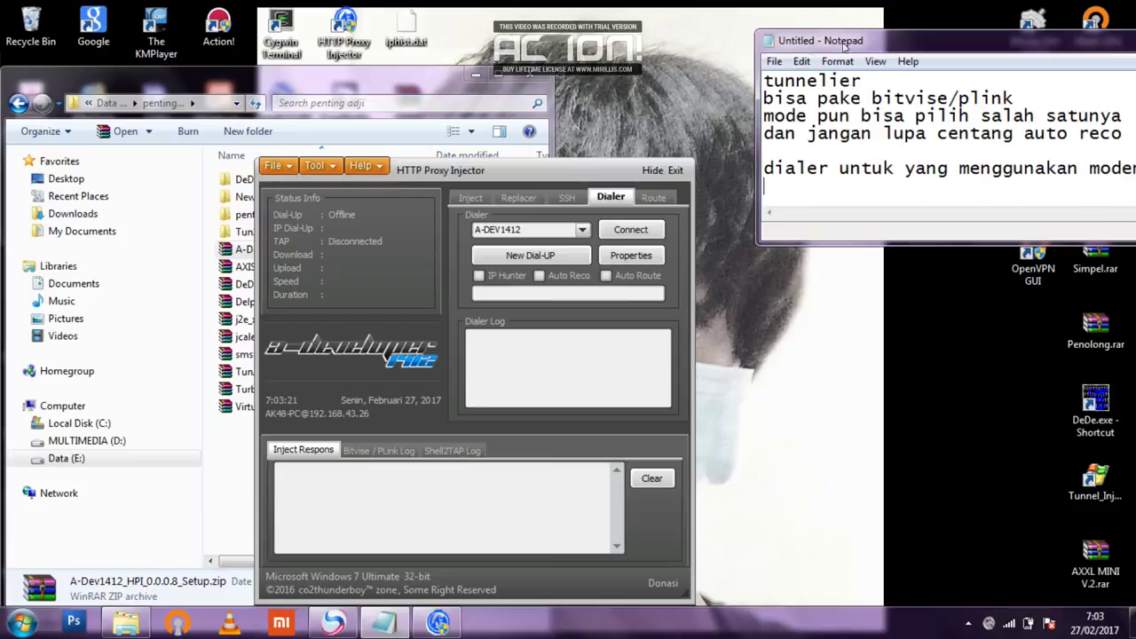
pyautogui.moveTo(847, 43); pyautogui.dragTo(813, 41)
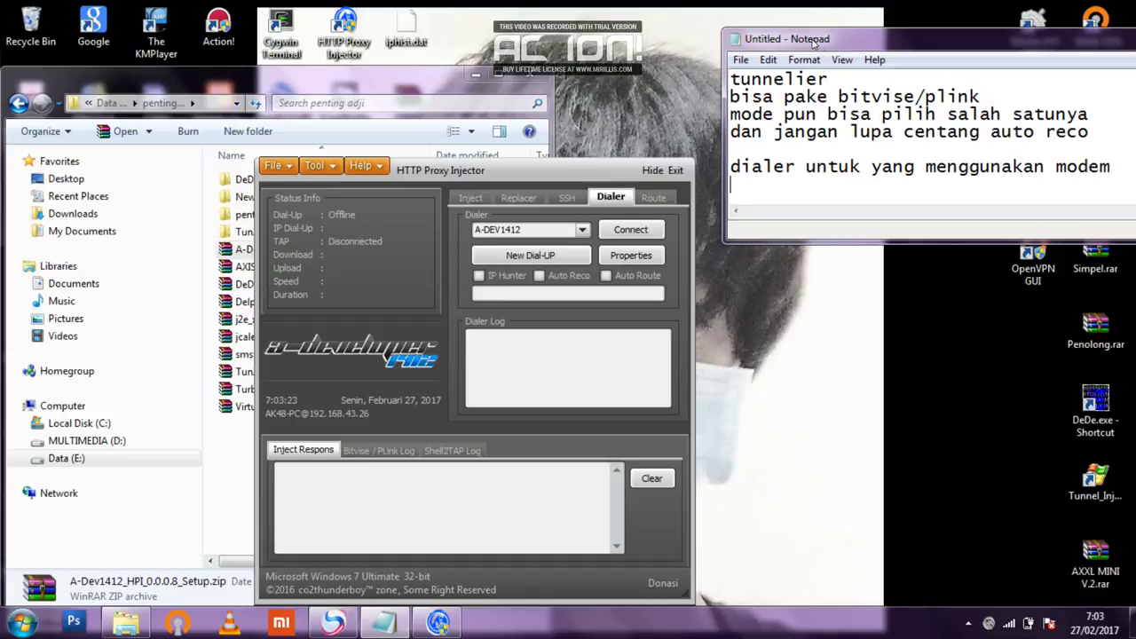
pyautogui.write('(dial-up')
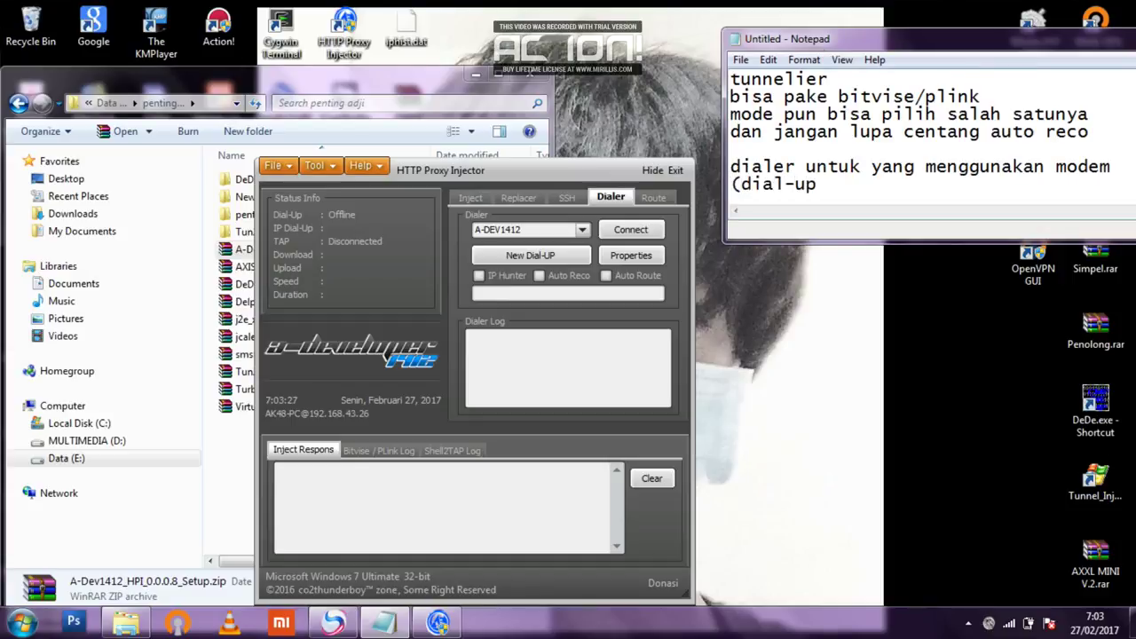
pyautogui.write(')')
# Look through the Route, Dialer, Replacer and SSH tabs.
pyautogui.click(654, 197)
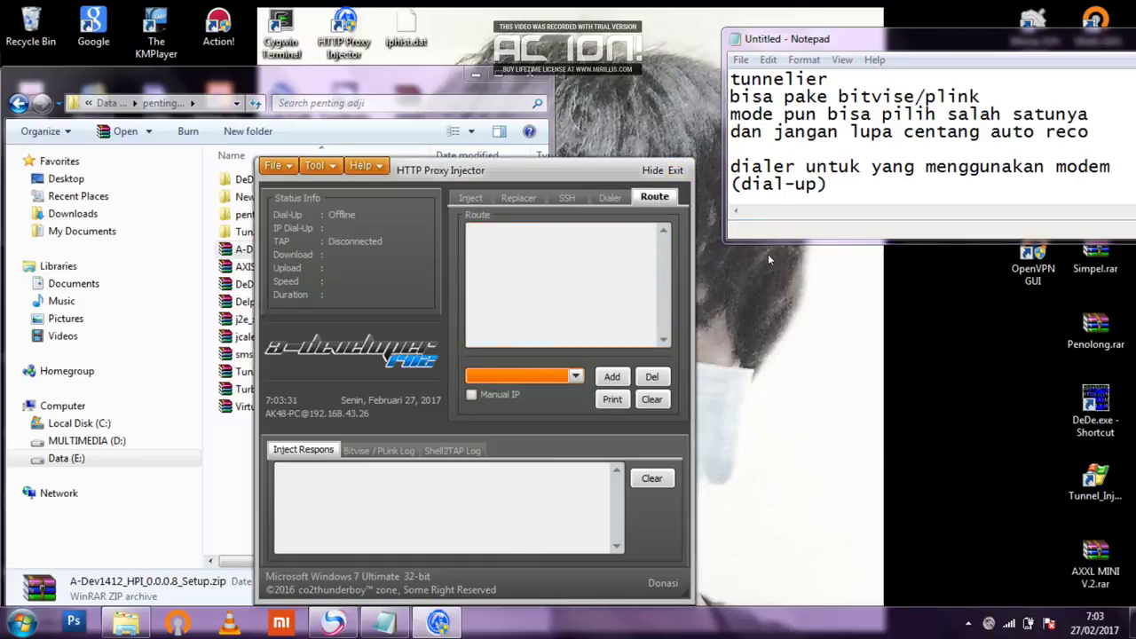
pyautogui.click(612, 203)
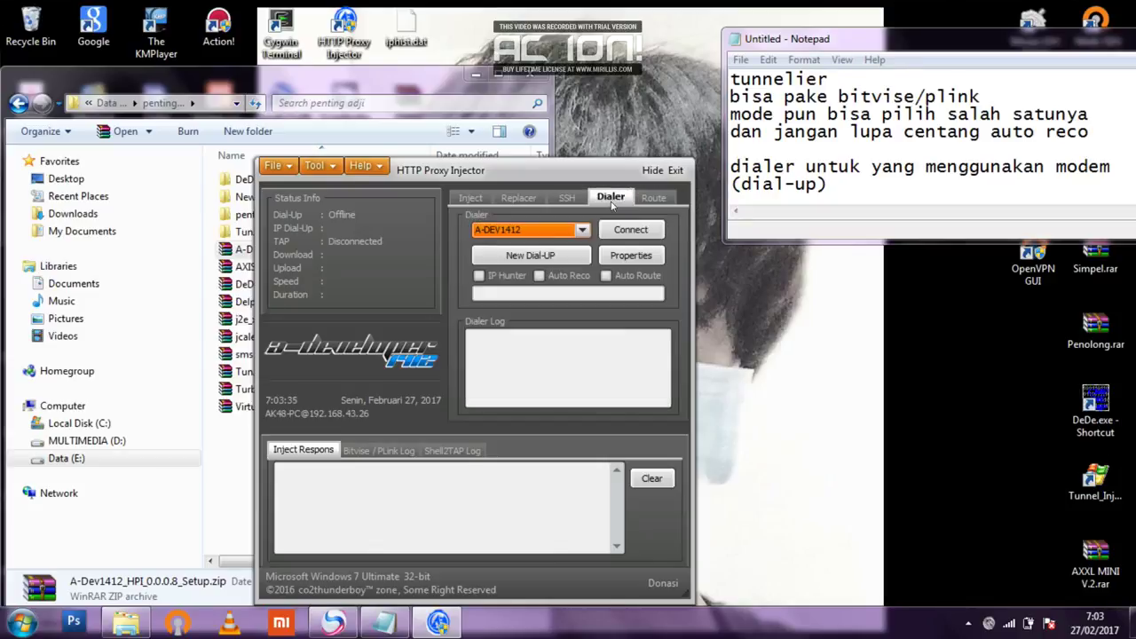
pyautogui.click(520, 197)
pyautogui.click(566, 197)
pyautogui.click(871, 182)
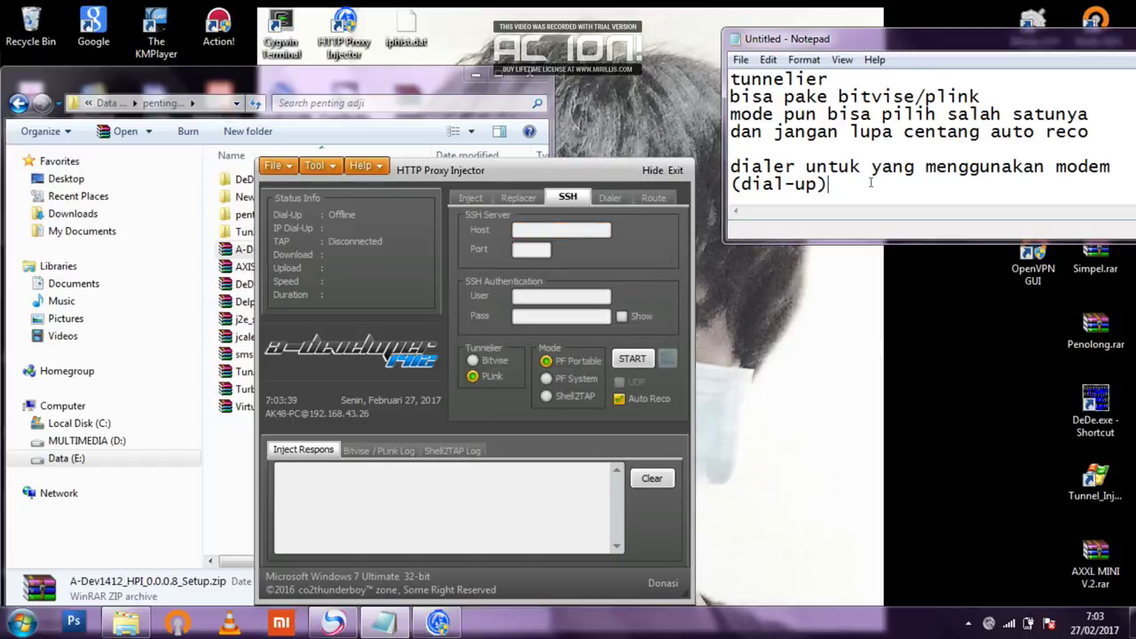
# End the notes with 'cuman itu yg biasa di gunakan pada table hpi inject,ssh,dan dialer' and 'terimah kasih'.
pyautogui.press('Return')
pyautogui.press('Return')
pyautogui.write('cuma')
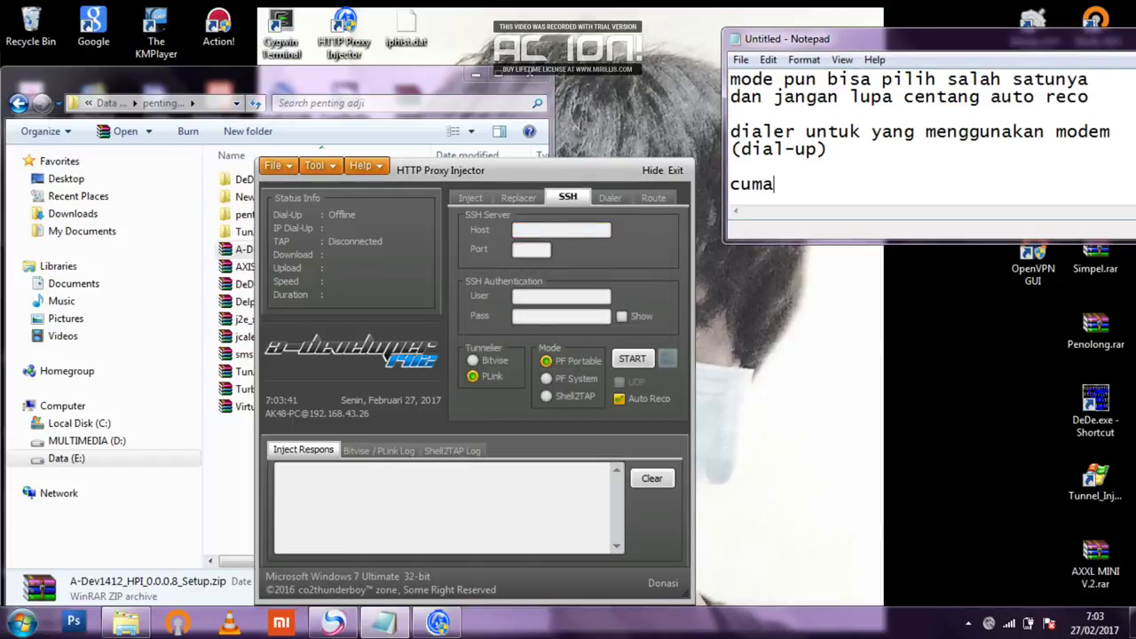
pyautogui.write('n itu yg bi')
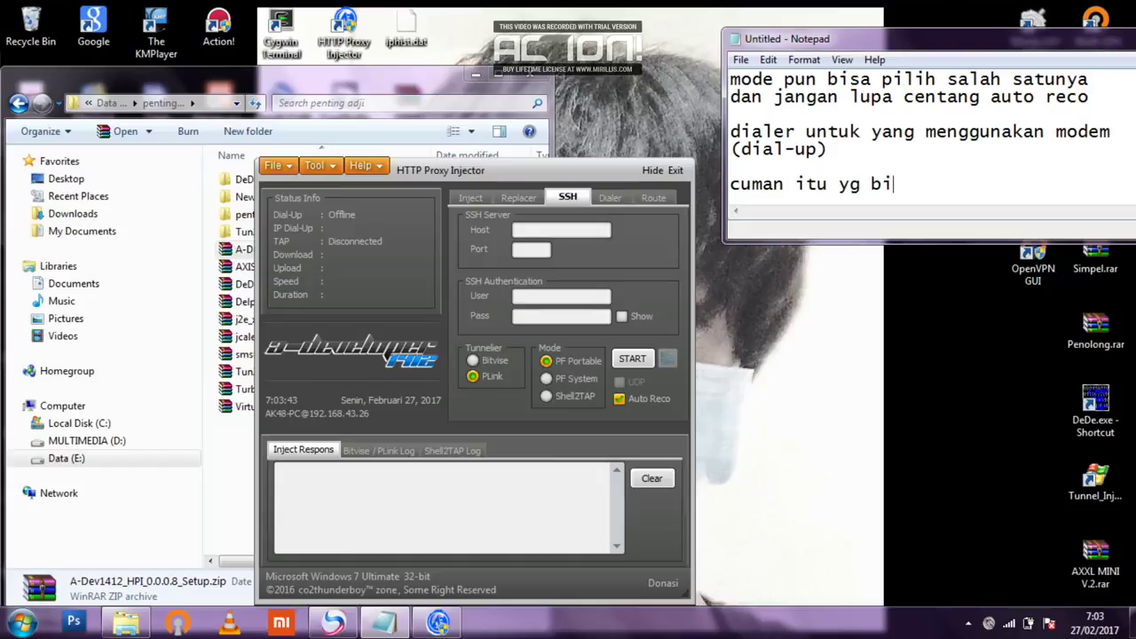
pyautogui.write('asa di guna')
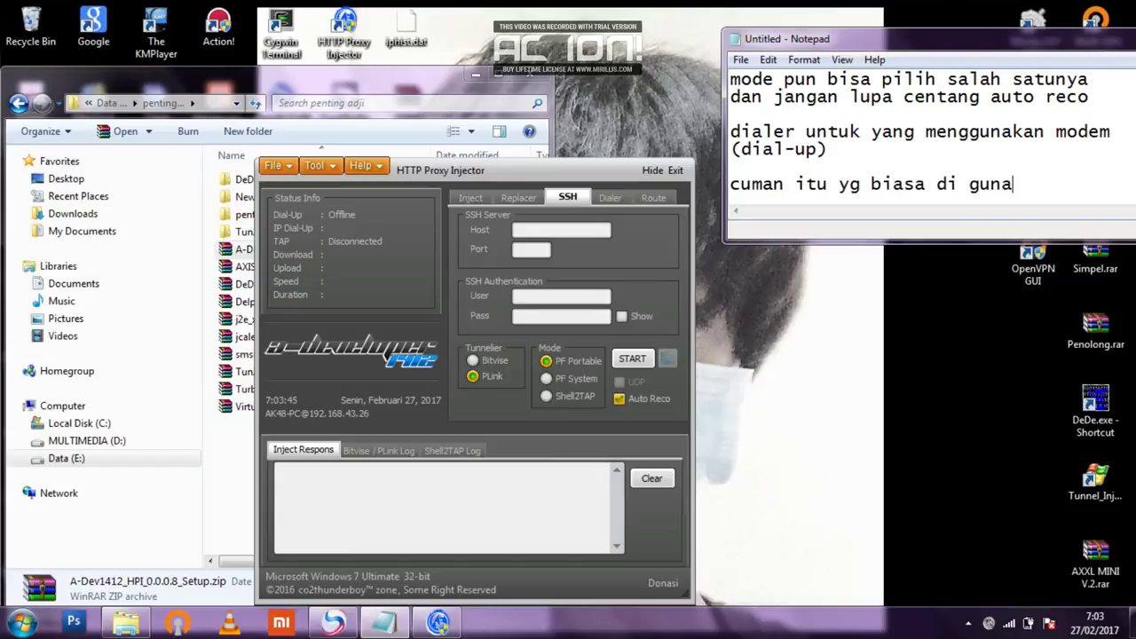
pyautogui.write('kan pada tab')
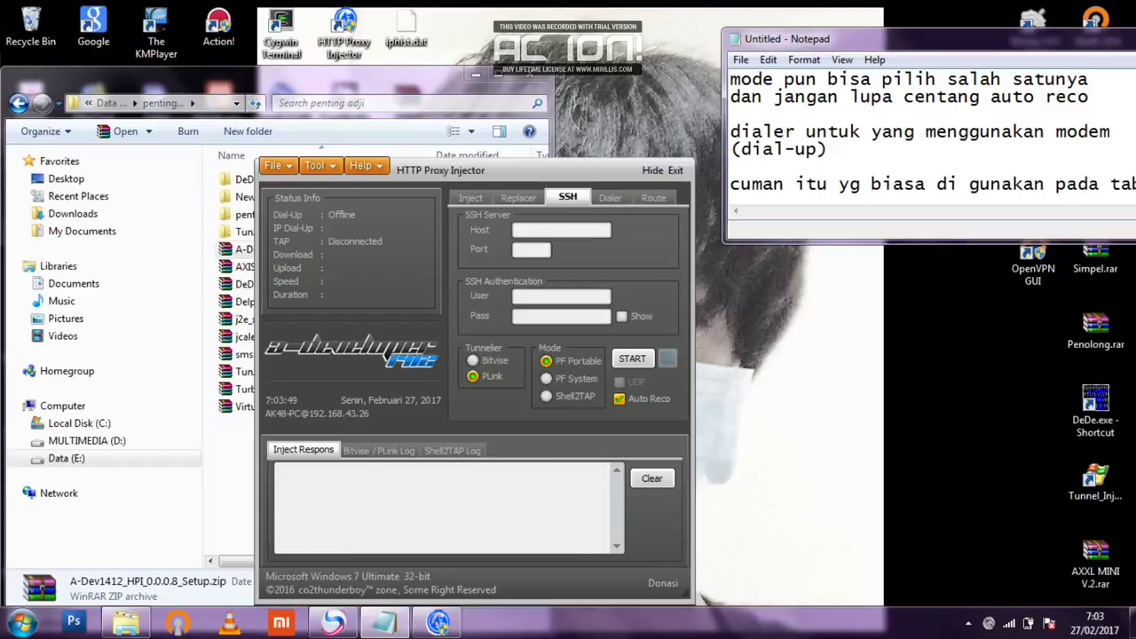
pyautogui.write('le')
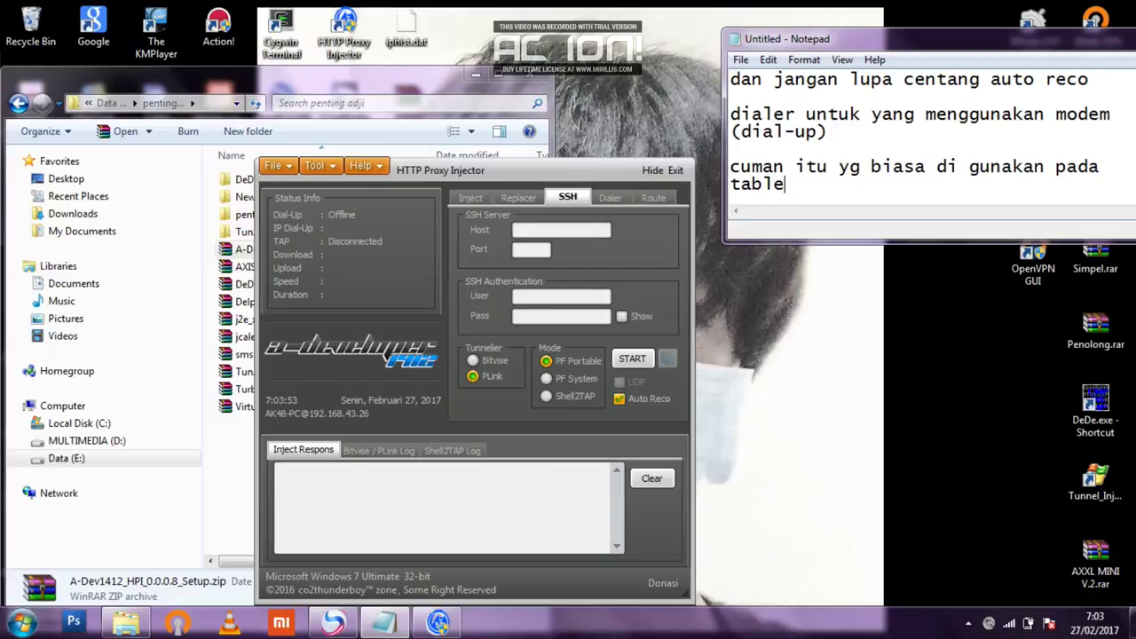
pyautogui.write(' hpi inject')
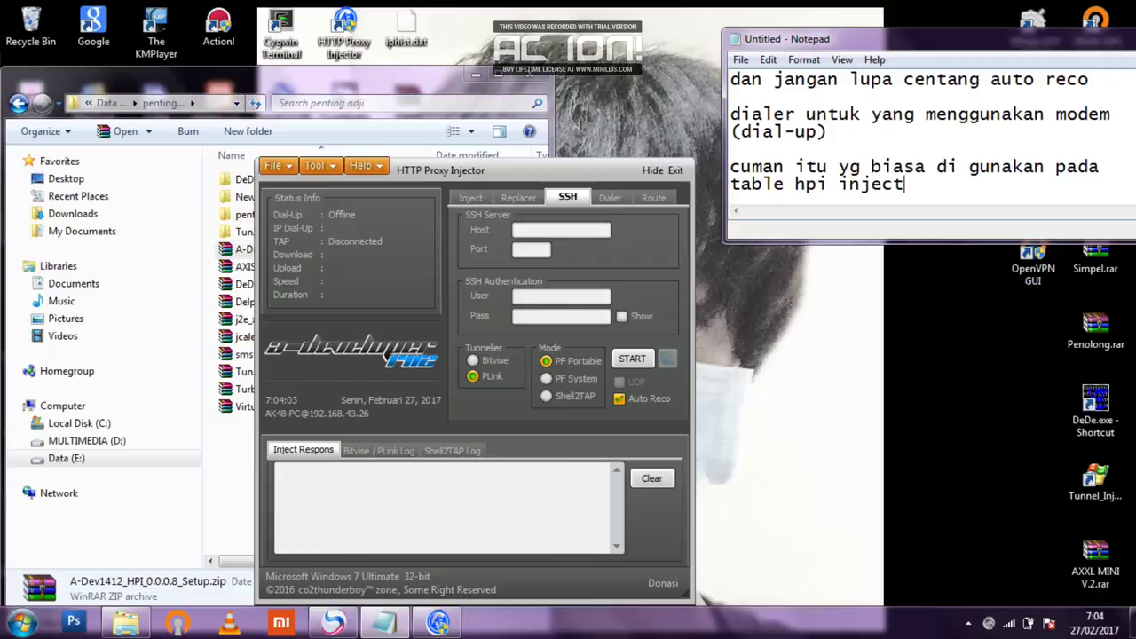
pyautogui.write(',ssh,dan di')
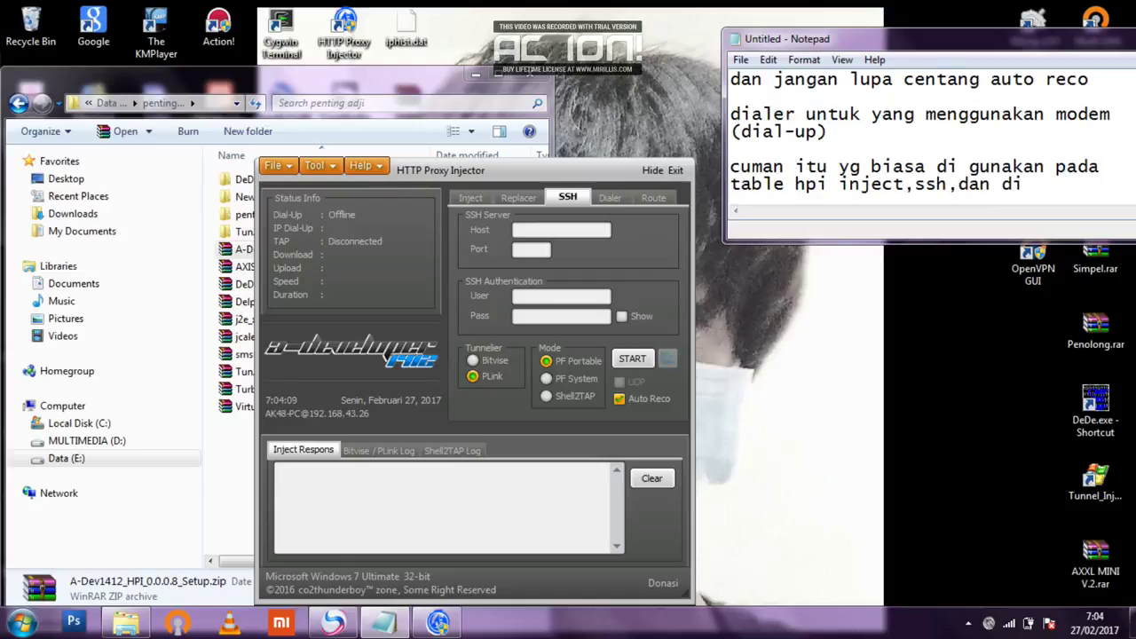
pyautogui.write('aler')
pyautogui.press('Return')
pyautogui.press('Return')
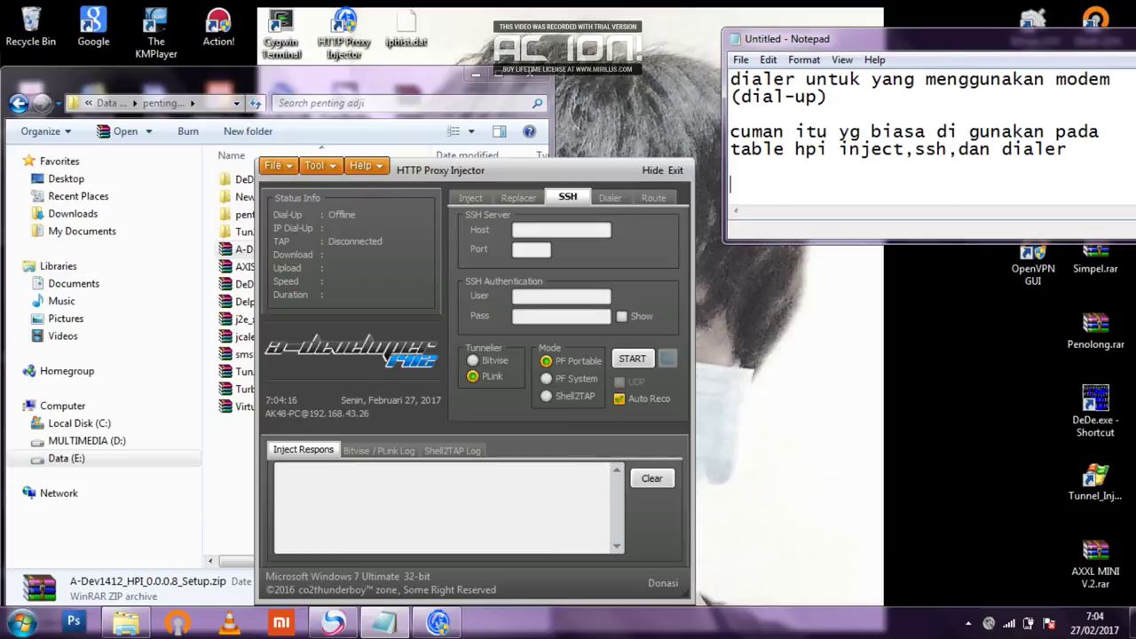
pyautogui.write('terimah')
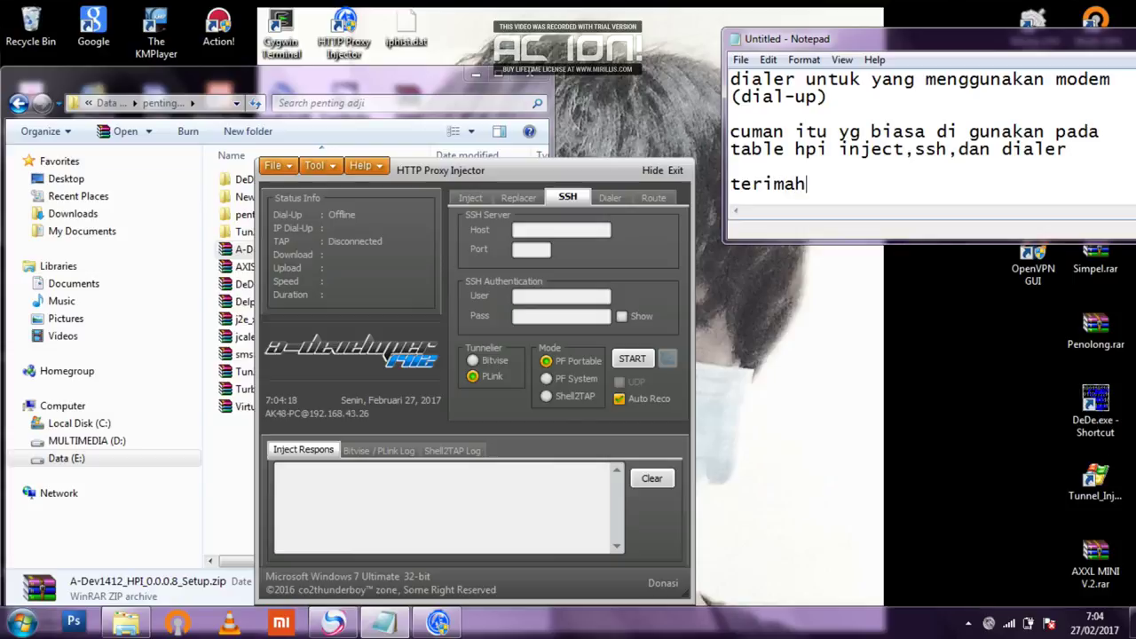
pyautogui.write(' kasih')
pyautogui.click(606, 198)
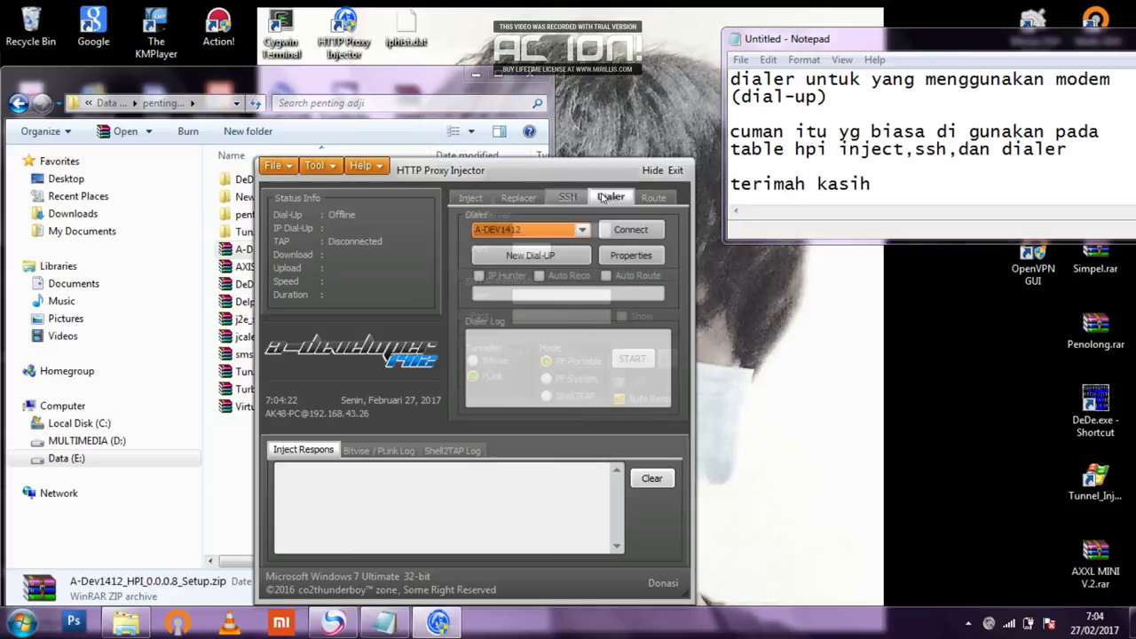
pyautogui.click(568, 197)
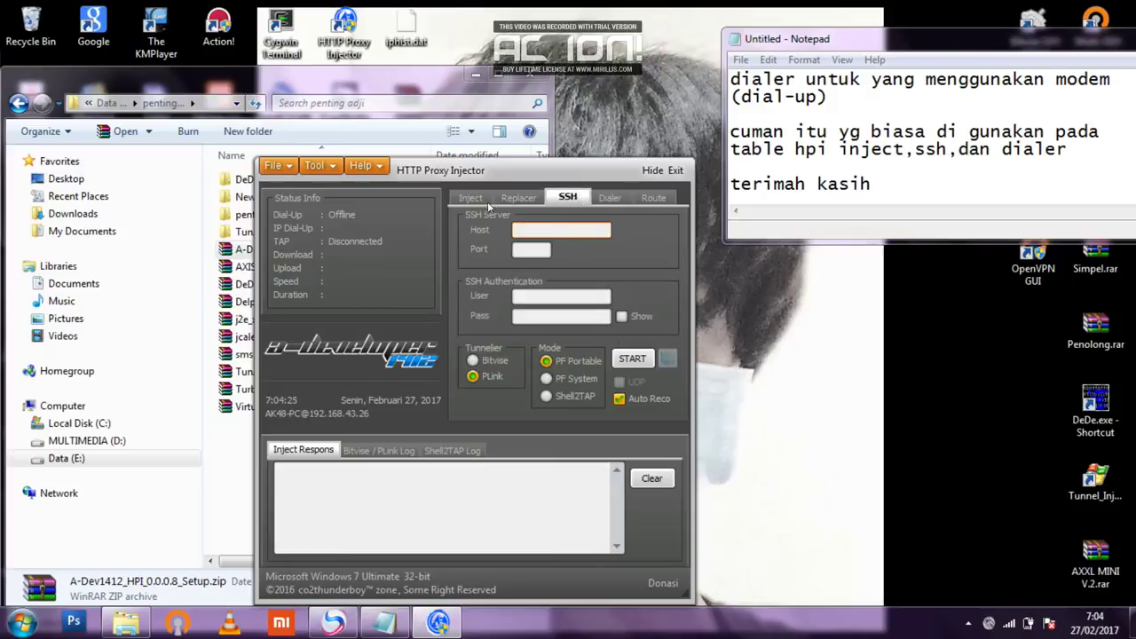